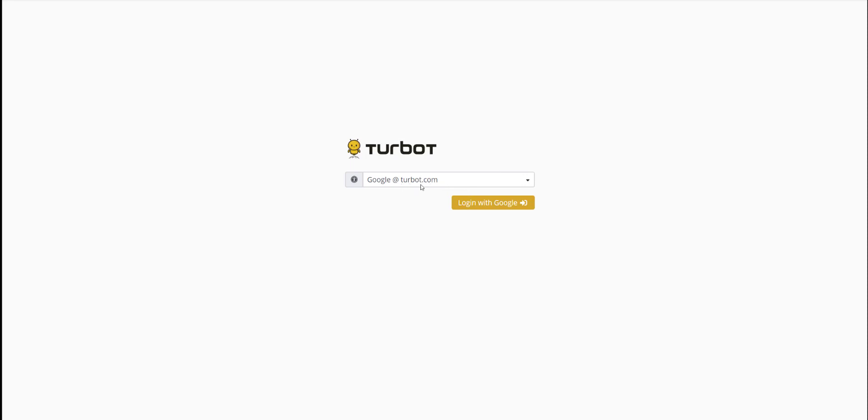
Log in with Google and check the cloud login options offered for Lee's Demo Account
click(478, 204)
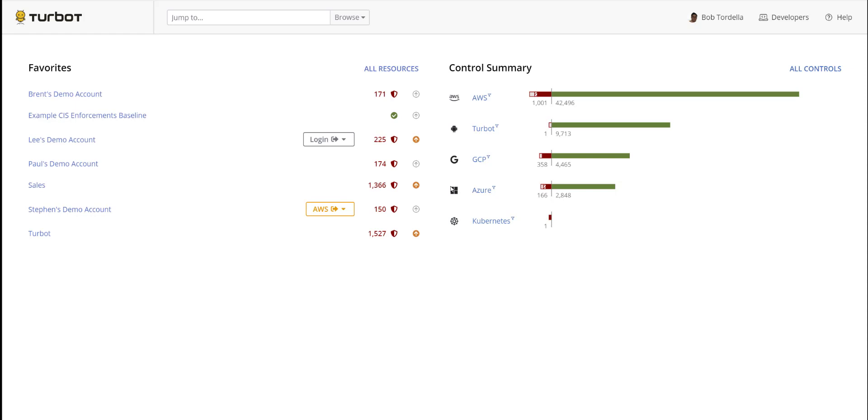
mouse_move(704, 25)
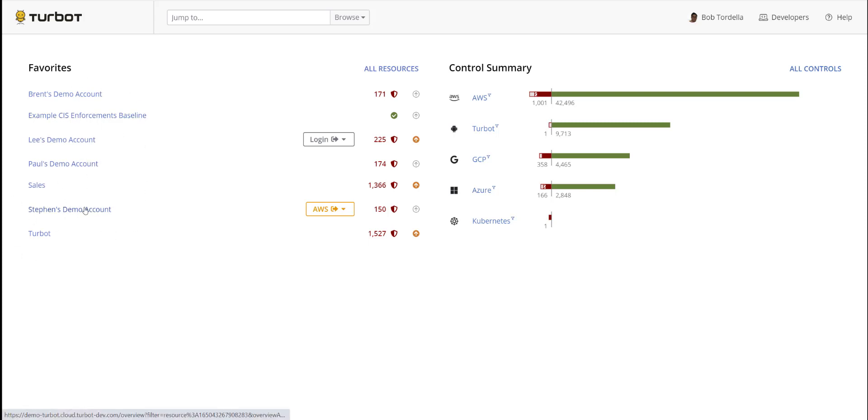
click(327, 140)
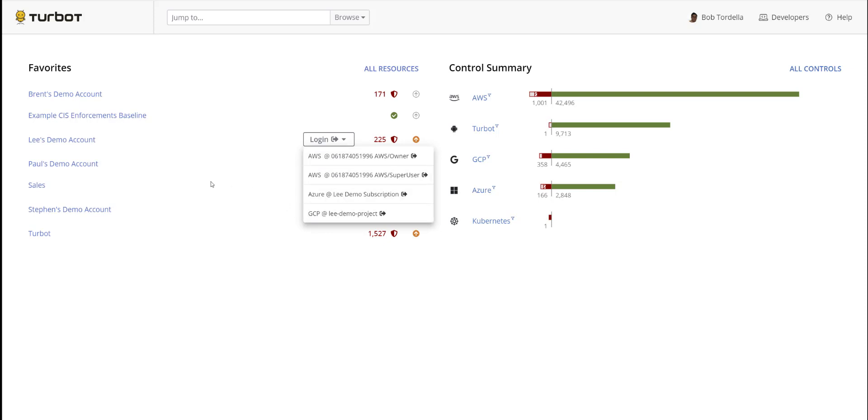
click(195, 157)
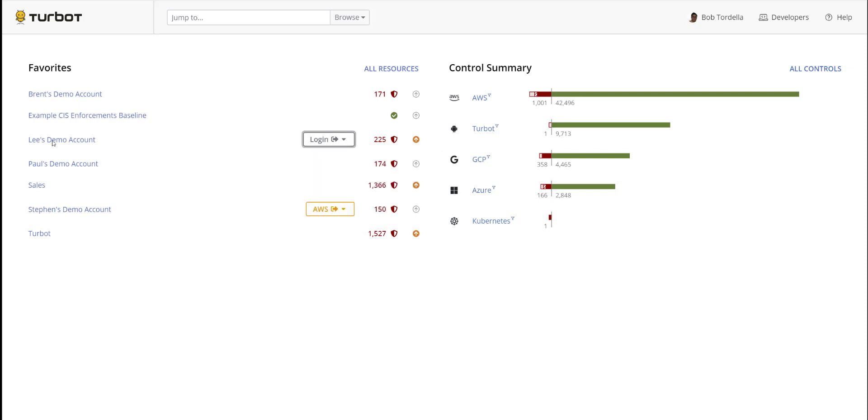
Browse the demo accounts in the Sales folder, viewing Paul's Demo Account and returning to Lee's Demo Account
click(47, 140)
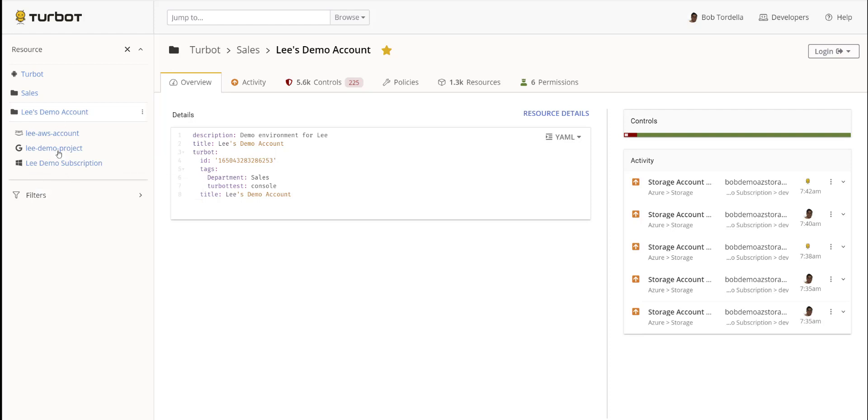
click(29, 93)
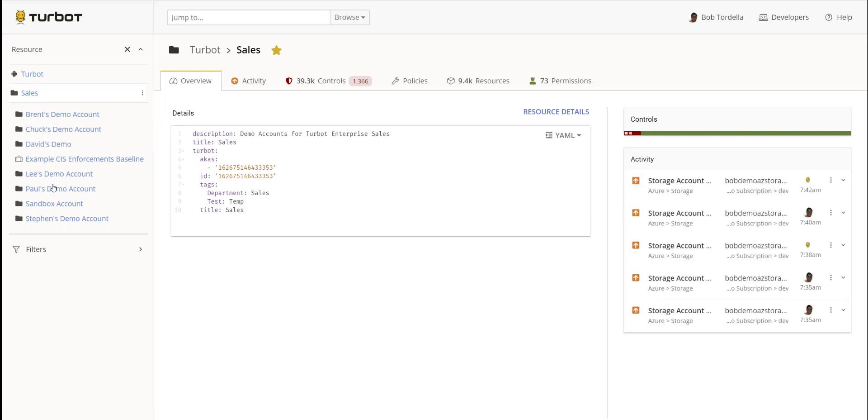
click(54, 188)
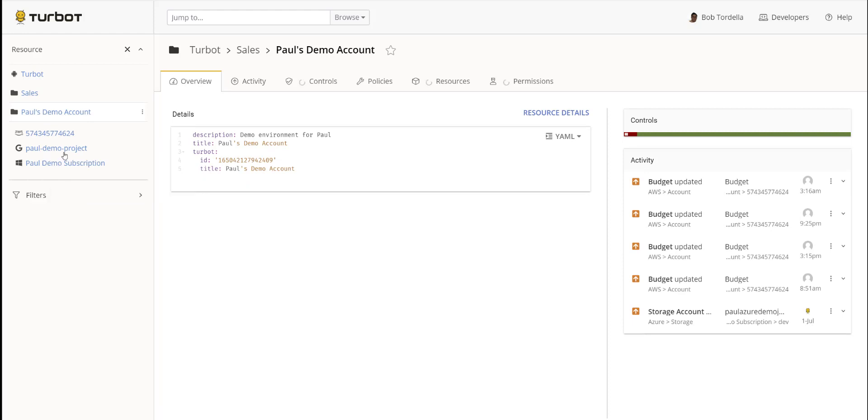
click(30, 93)
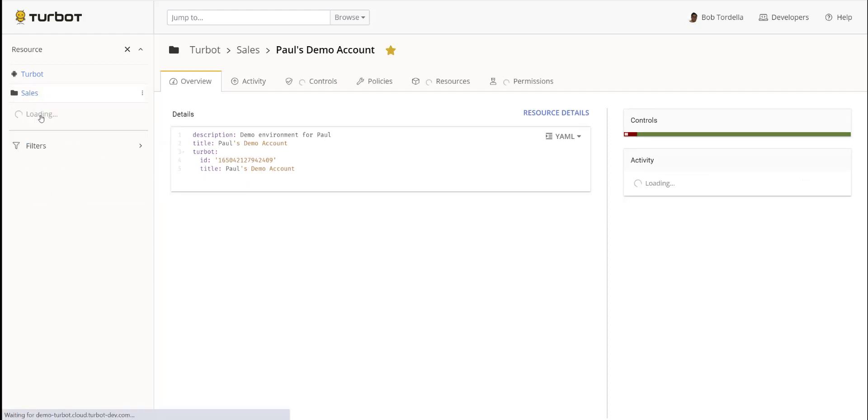
click(46, 172)
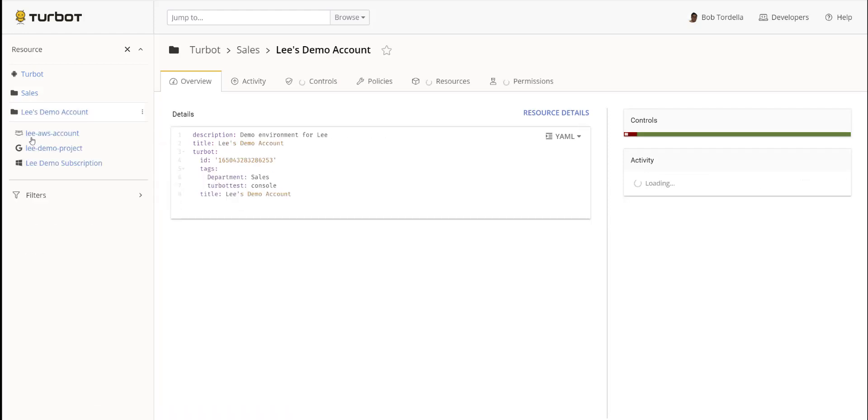
Open the dev resource group under Lee Demo Subscription and look through its child resources
click(45, 164)
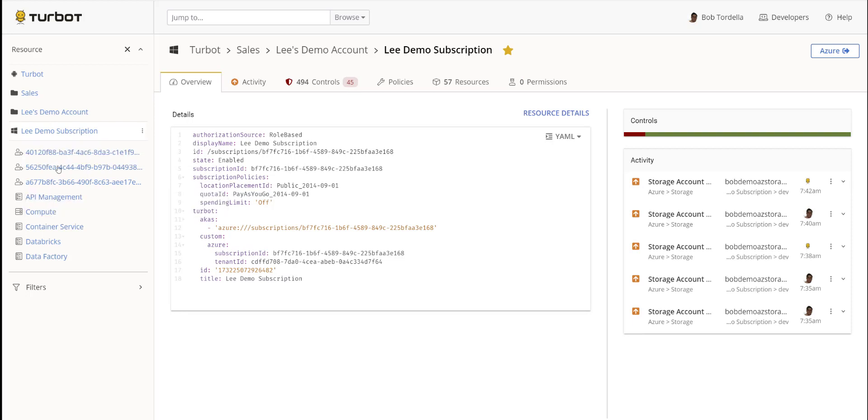
scroll(64, 235, down, 1)
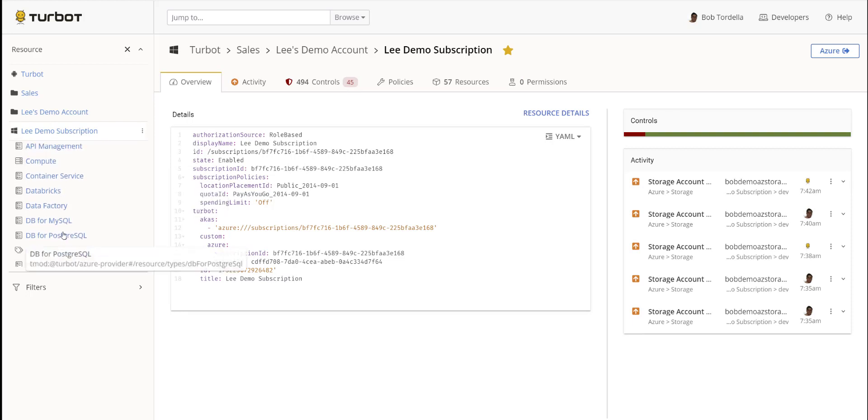
scroll(64, 235, down, 2)
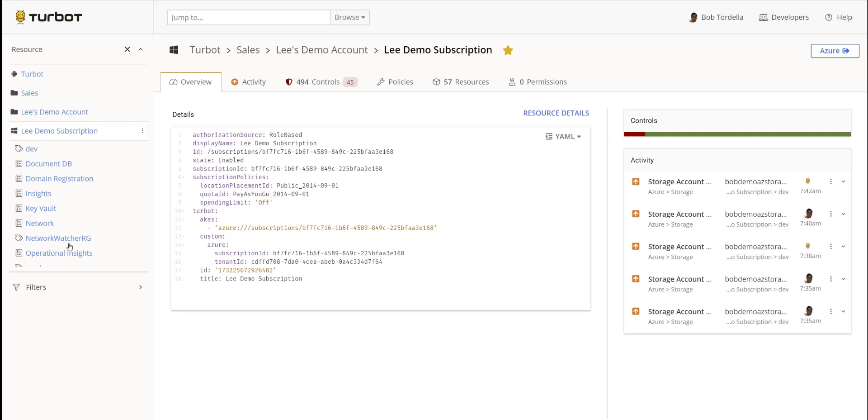
click(31, 152)
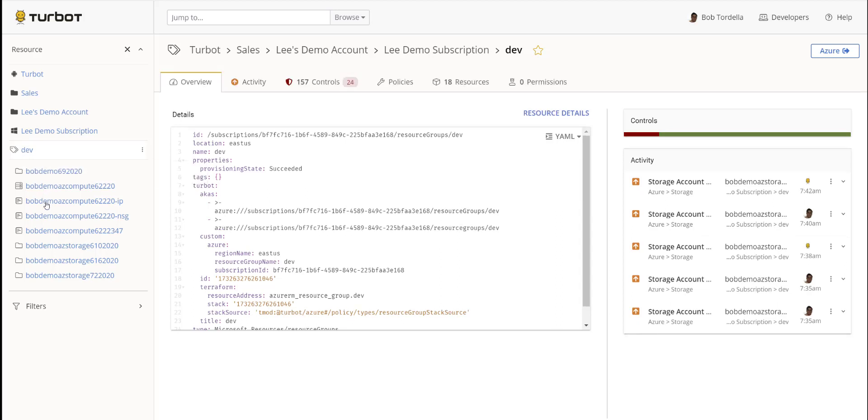
scroll(80, 263, down, 1)
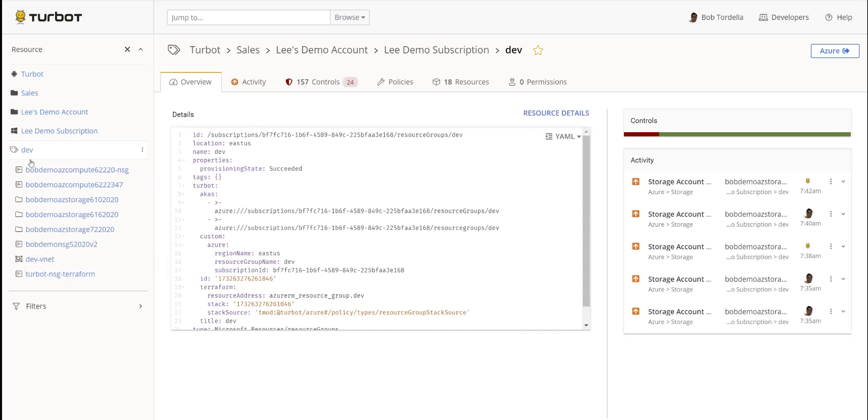
Review the dev resource group's activity and resource summary, including its Network resources by type
click(239, 88)
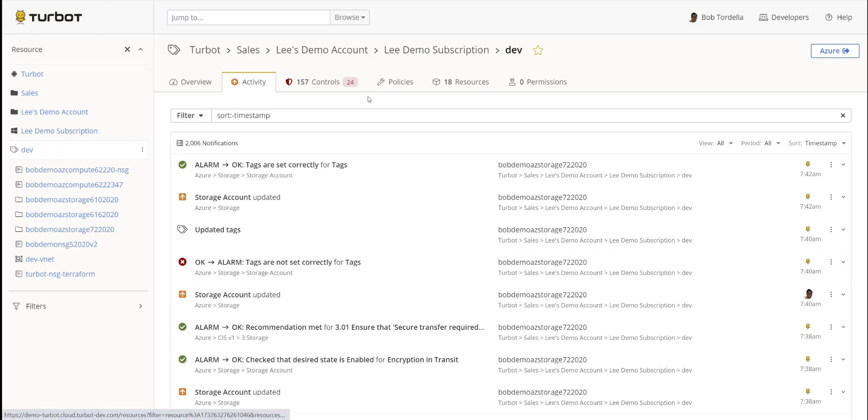
click(484, 84)
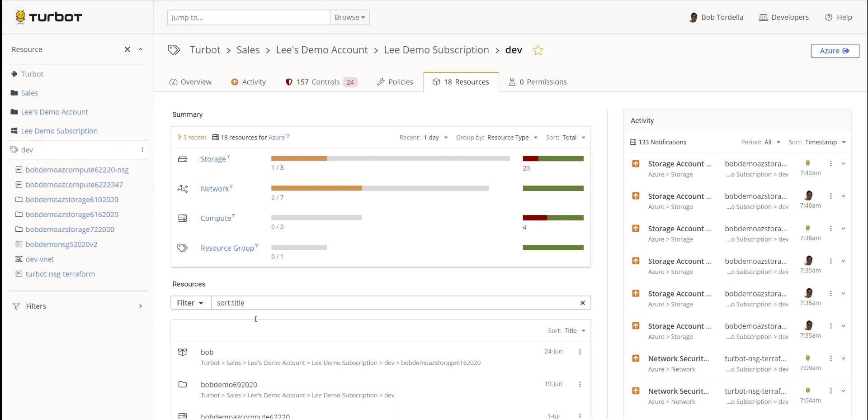
scroll(242, 260, down, 3)
scroll(298, 289, up, 3)
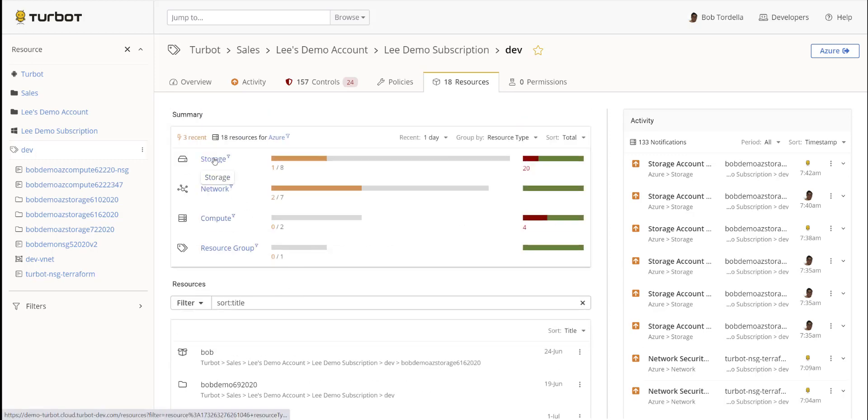
click(230, 203)
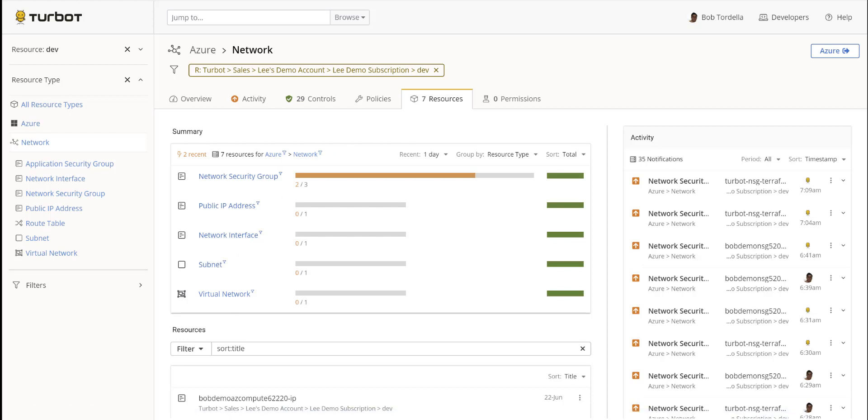
key(alt+Left)
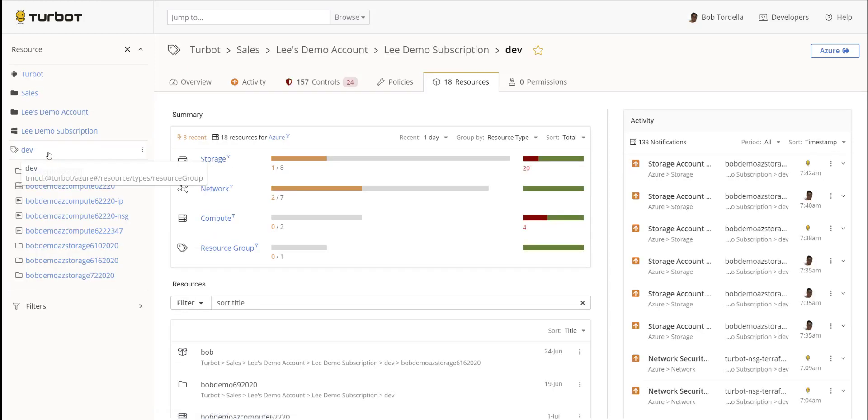
Go up from the dev resource group to the Sales folder and narrow its resource summary to Azure
click(41, 133)
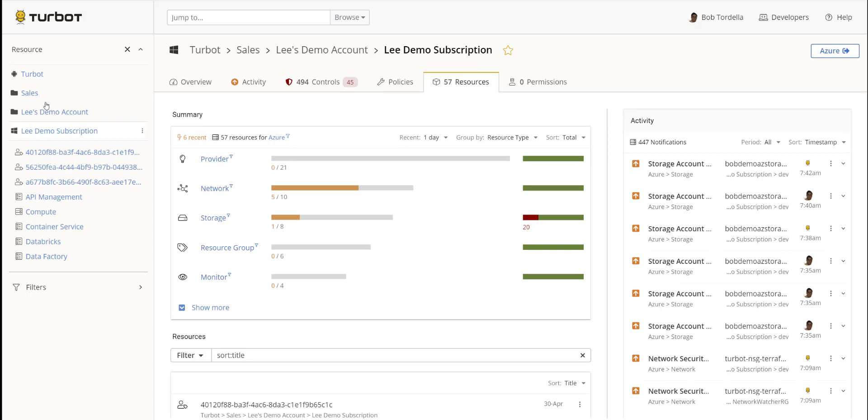
click(30, 93)
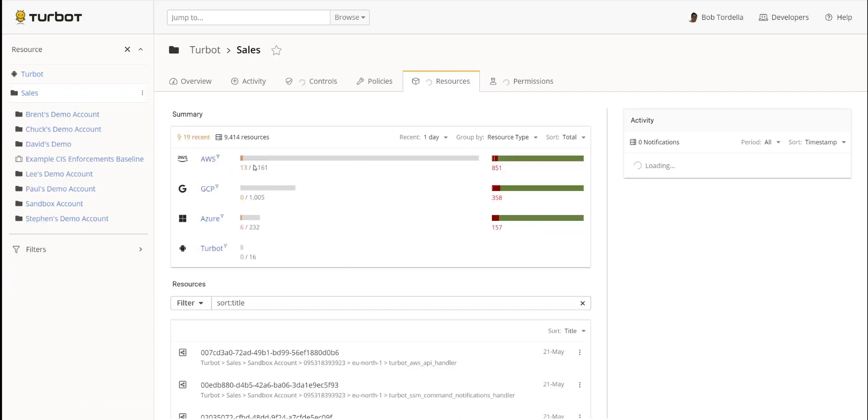
click(202, 206)
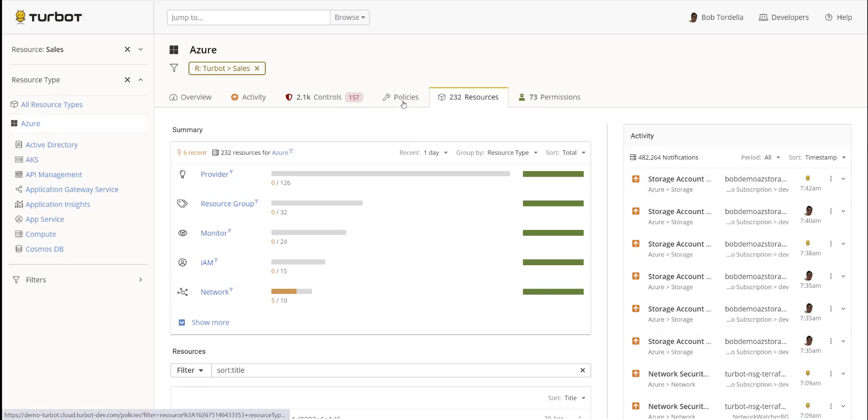
Drill into the Azure controls through CIS v1 and 3 Storage to 3.01 'Secure transfer required' and review its controls list
click(325, 100)
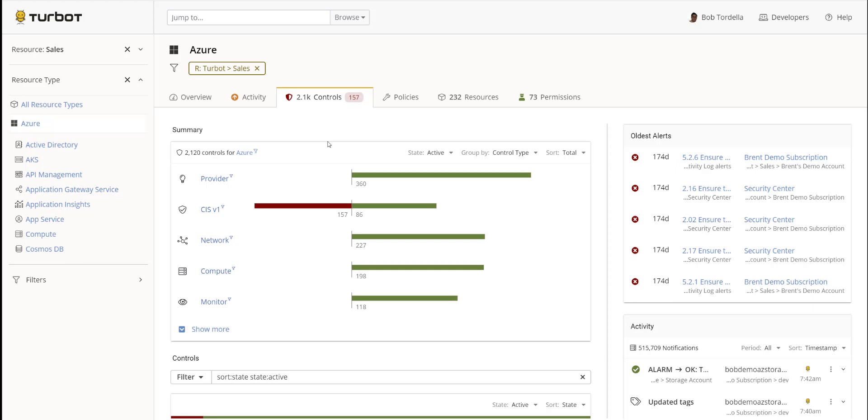
click(215, 209)
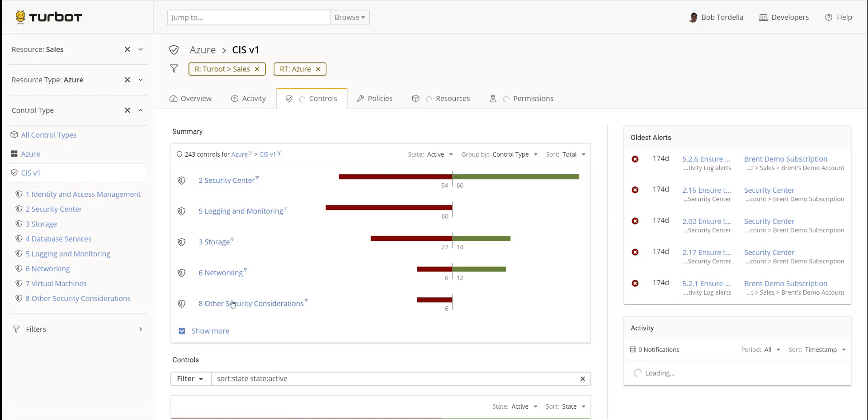
click(216, 243)
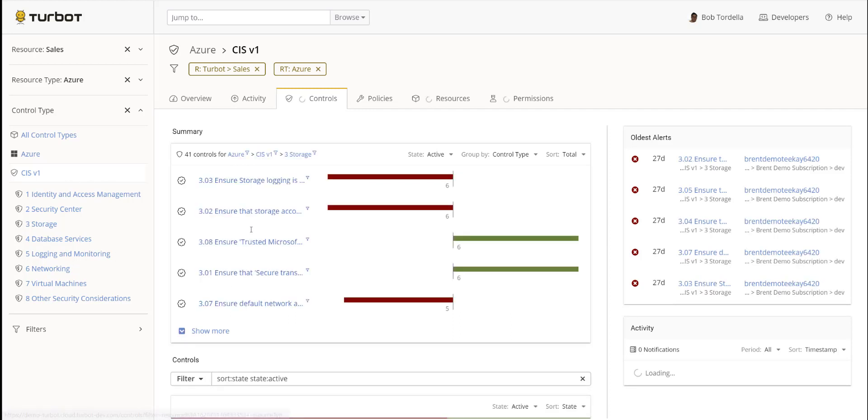
click(250, 270)
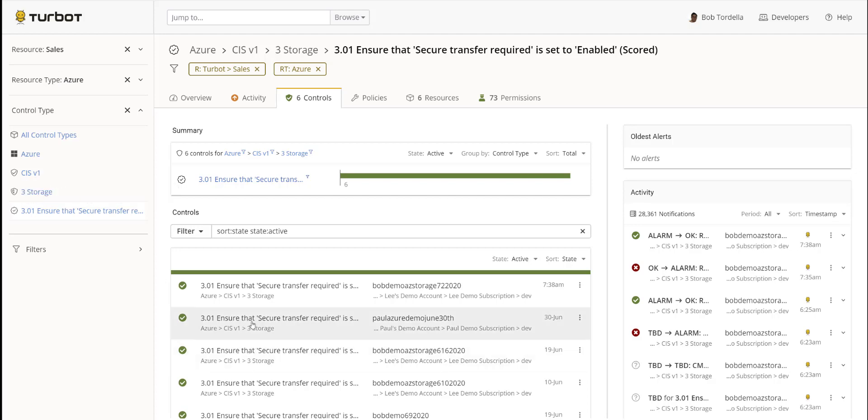
scroll(330, 297, down, 1)
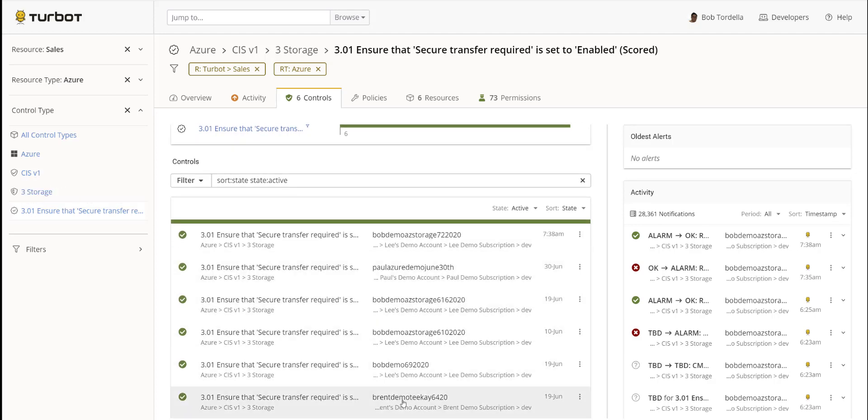
scroll(287, 294, up, 1)
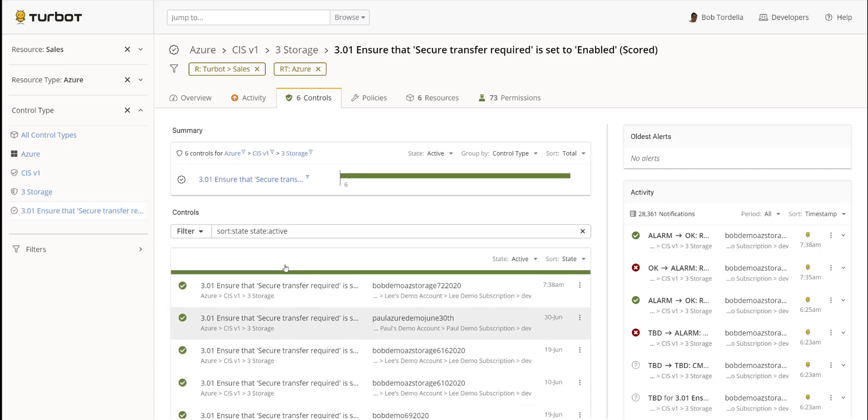
Compare the 3.01 control summary grouped by Resource Type and Control Category, ending with grouping by Control Type
click(514, 153)
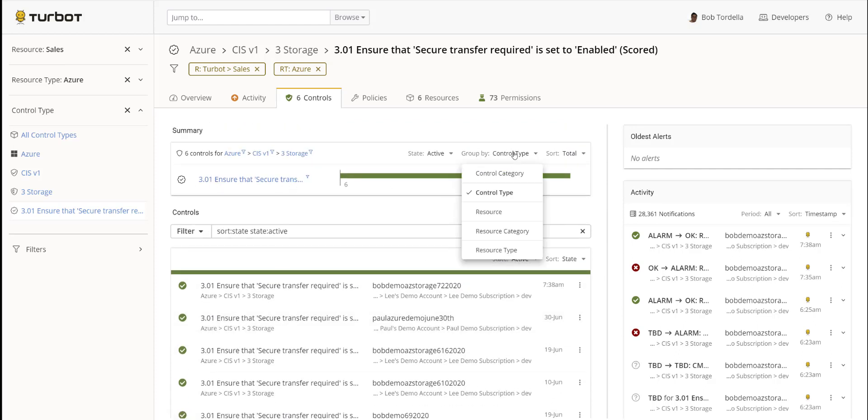
click(503, 251)
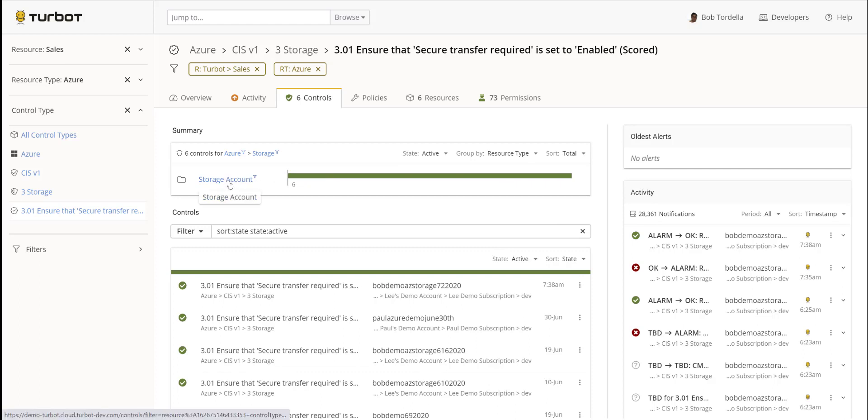
click(505, 152)
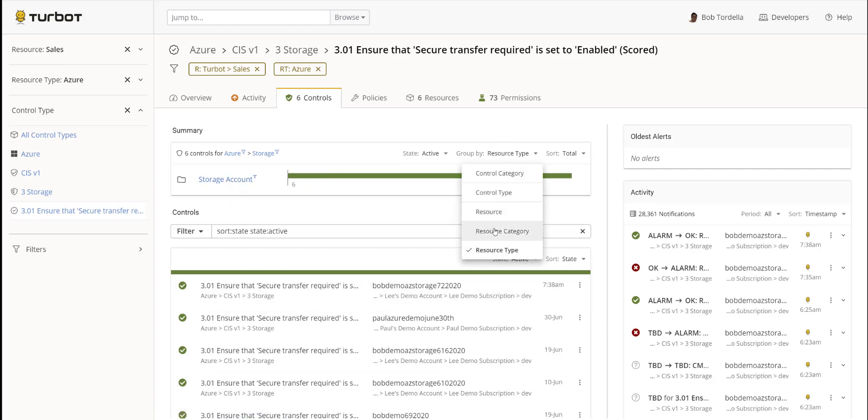
click(491, 177)
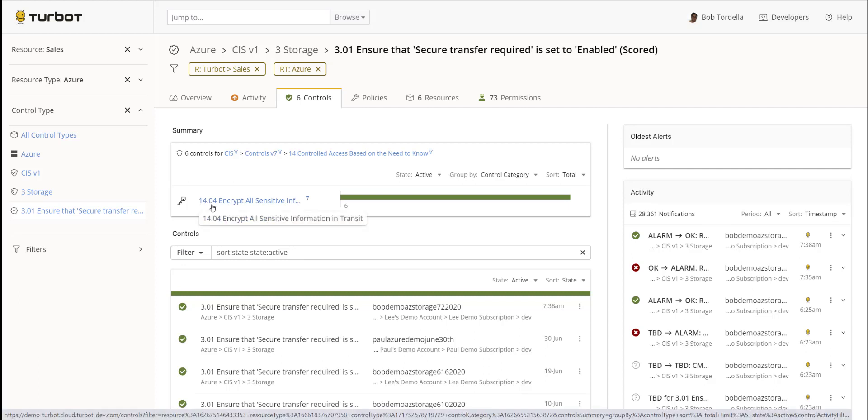
click(506, 175)
click(502, 211)
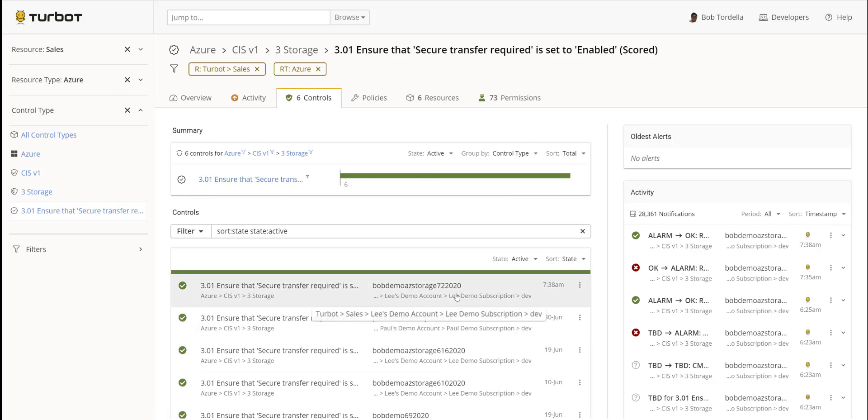
Open the 3.01 control detail for bobdemoazstorage722020 and go on to that storage account's resource detail
click(384, 295)
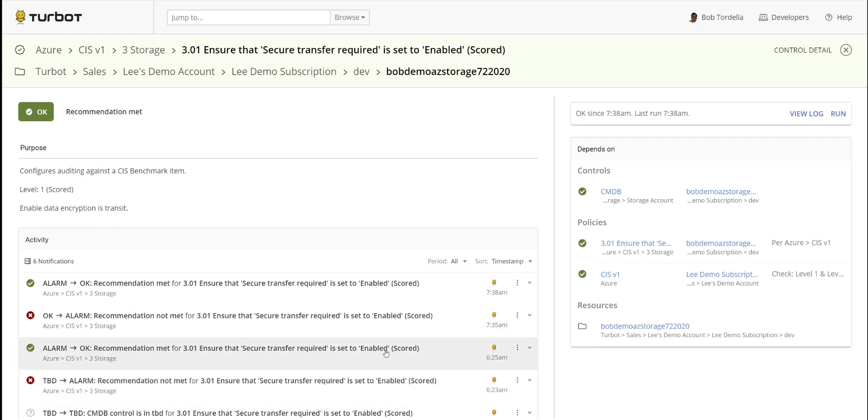
click(665, 326)
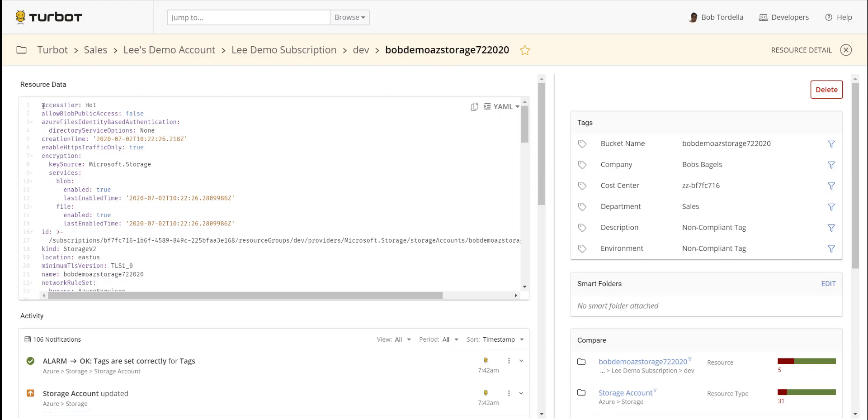
Examine the storage account's resource data in YAML, from accessTier and allowBlobPublicAccess through to its tags
drag(43, 106, 149, 273)
click(78, 123)
drag(50, 108, 112, 112)
click(46, 114)
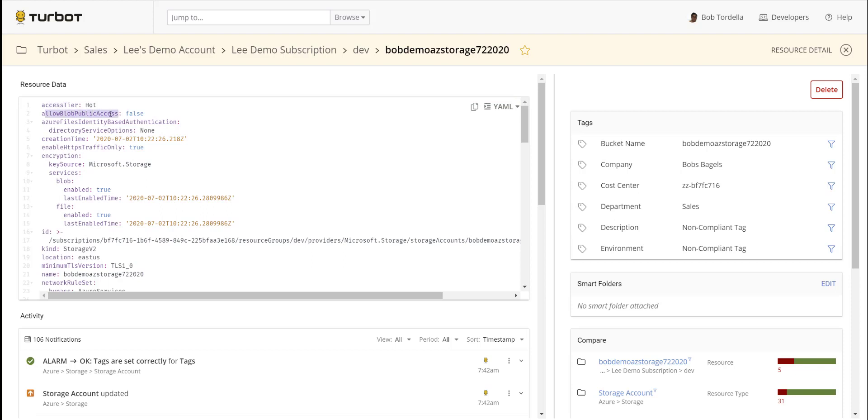
drag(47, 107, 81, 107)
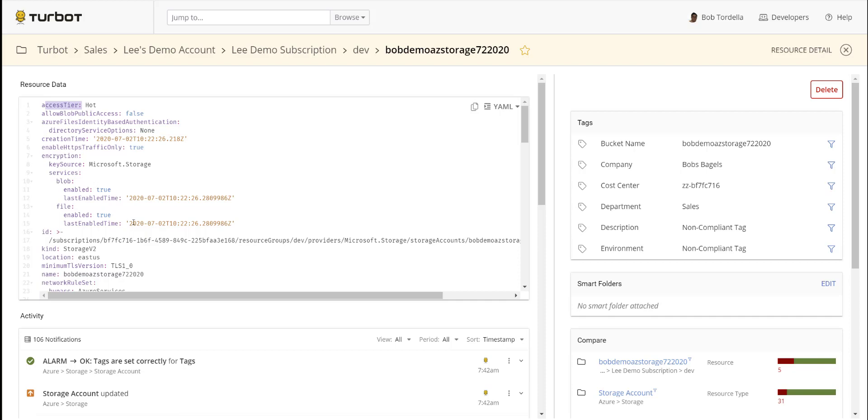
scroll(154, 211, down, 2)
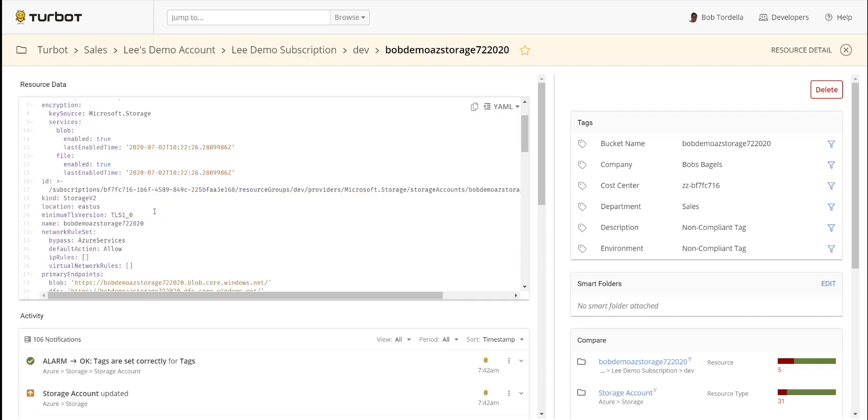
scroll(177, 238, down, 20)
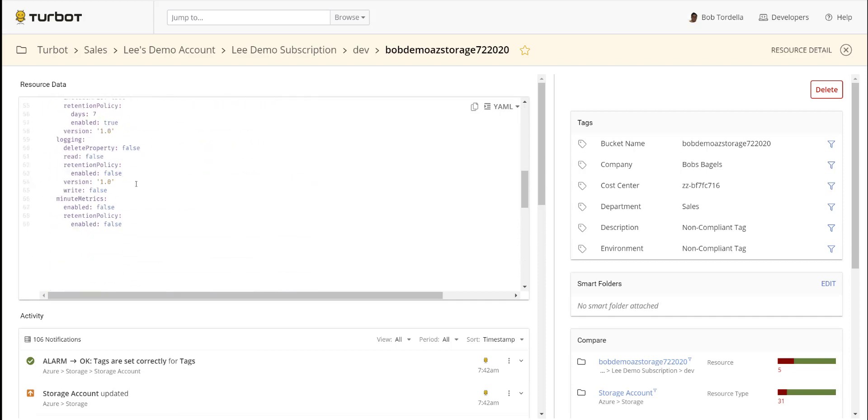
scroll(153, 206, down, 10)
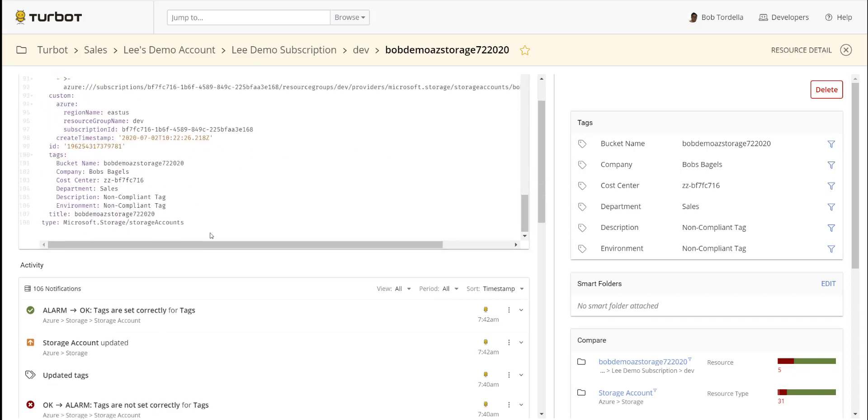
Expand the 7:40am 'Storage Account updated' notification and inspect the Department tag change in its diff
scroll(252, 297, down, 1)
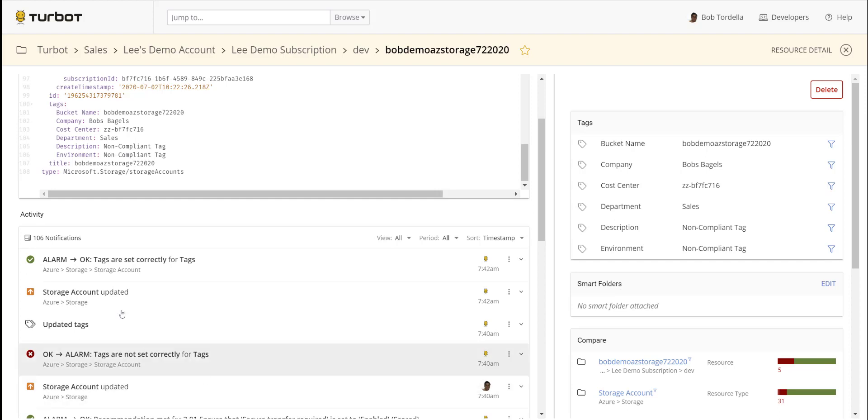
scroll(475, 352, down, 1)
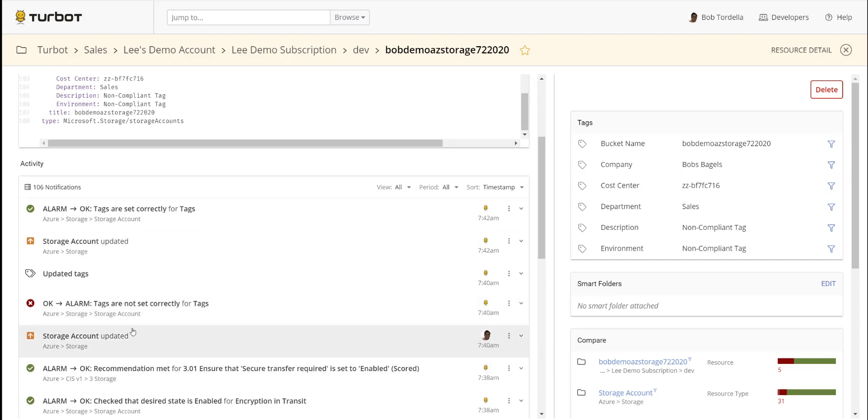
click(241, 341)
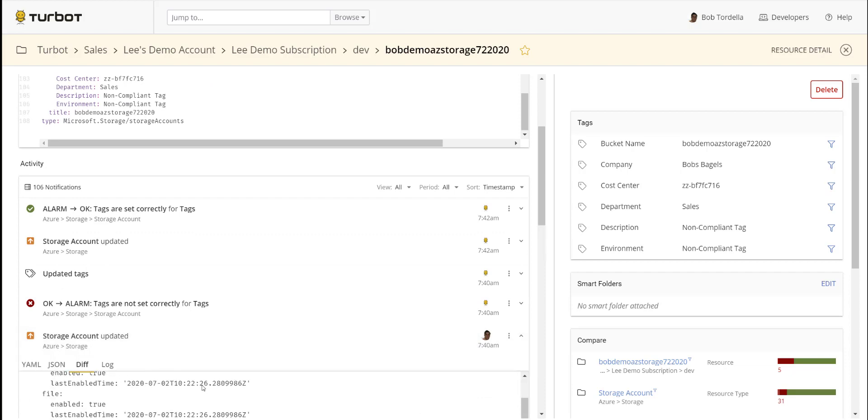
scroll(241, 341, down, 2)
scroll(143, 318, down, 12)
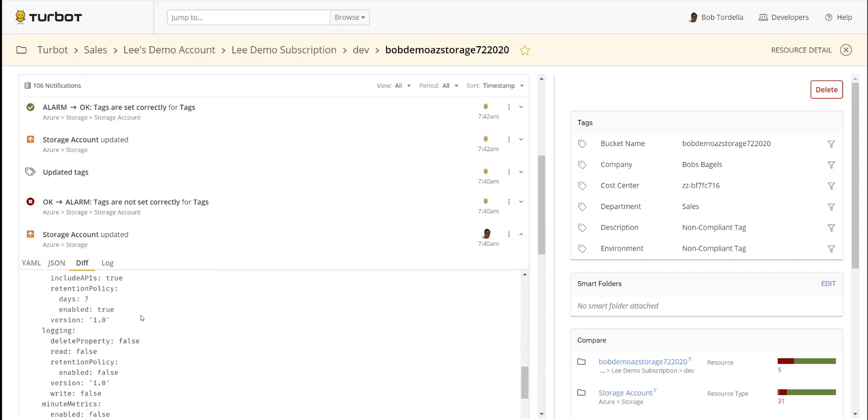
scroll(143, 318, down, 3)
scroll(136, 320, up, 1)
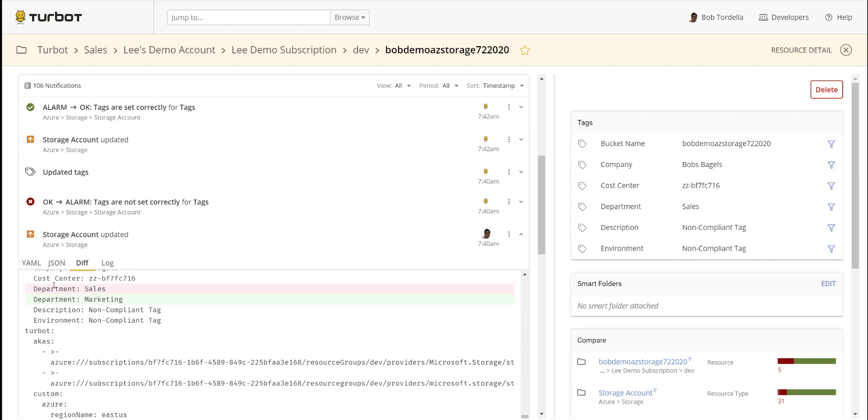
drag(35, 289, 105, 292)
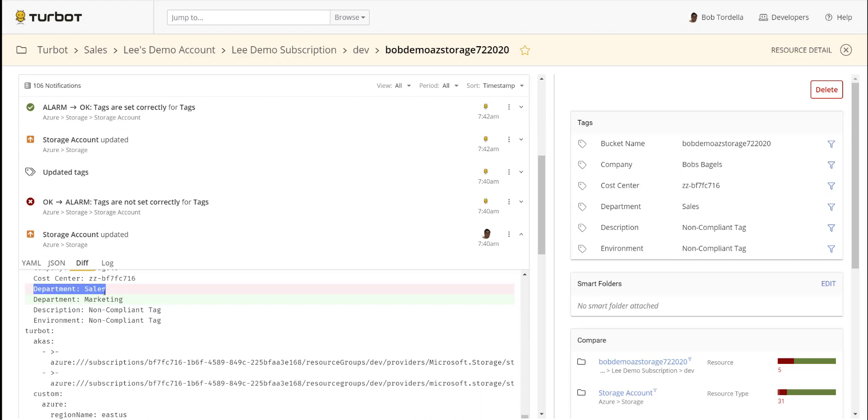
click(87, 290)
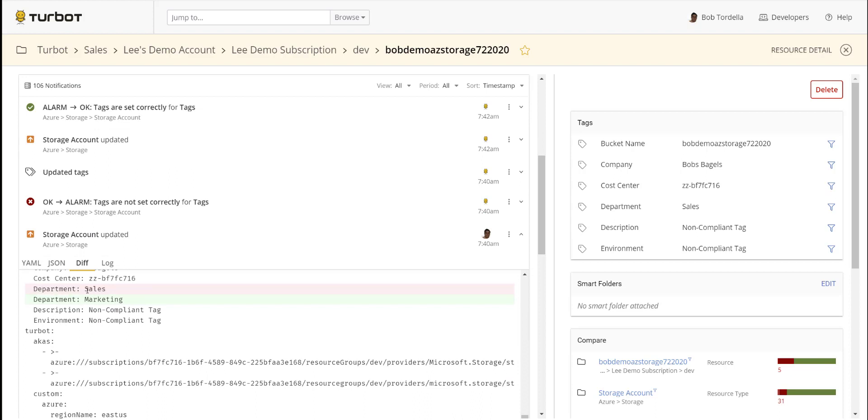
drag(37, 300, 116, 300)
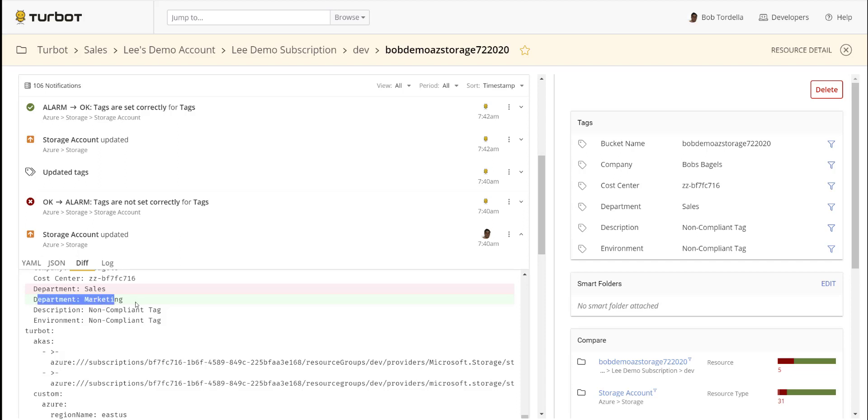
click(136, 302)
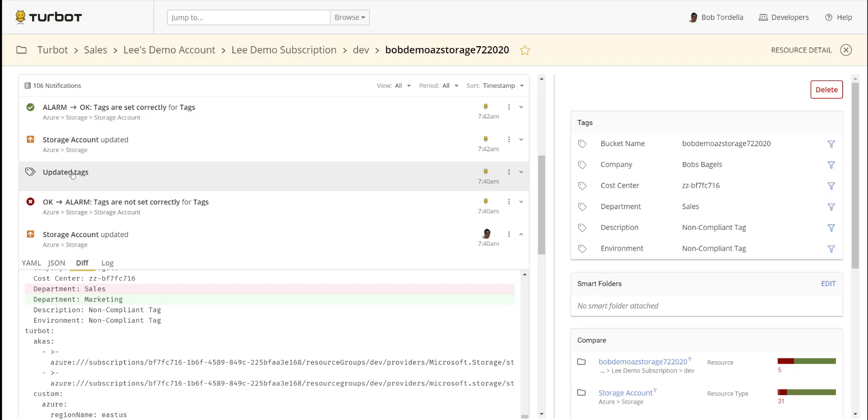
Inspect the Department tag change in the 7:42am 'Storage Account updated' diff and collapse both expanded update notifications
click(93, 143)
scroll(99, 321, down, 15)
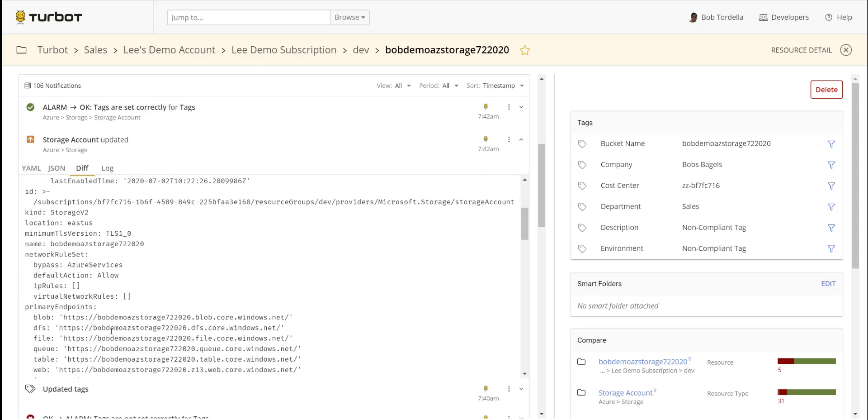
scroll(112, 332, down, 3)
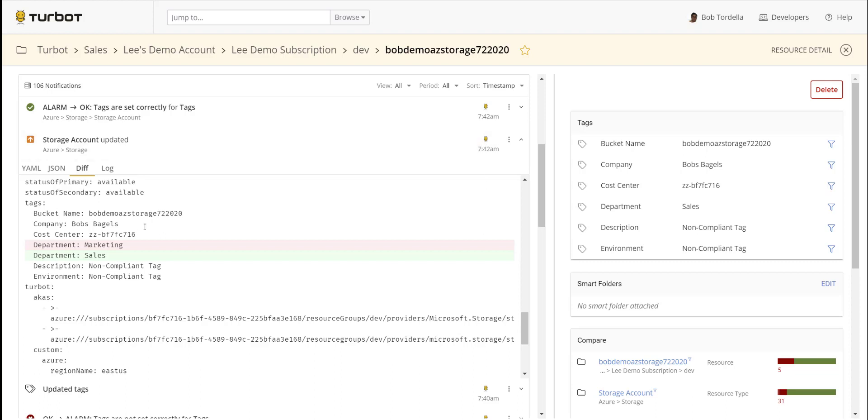
drag(46, 246, 152, 247)
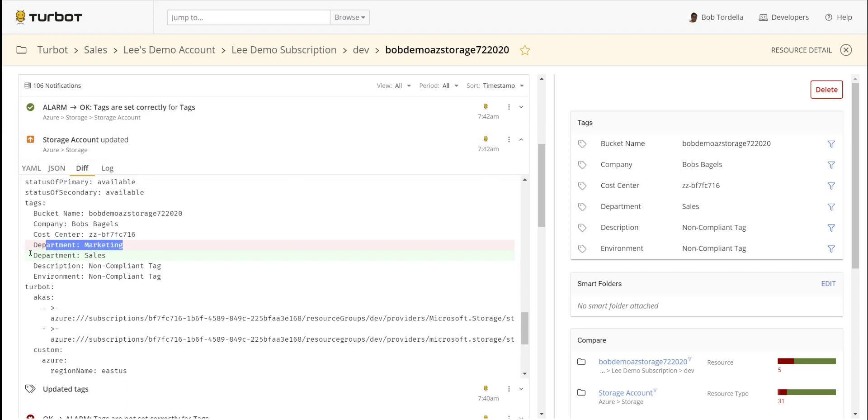
drag(30, 253, 118, 253)
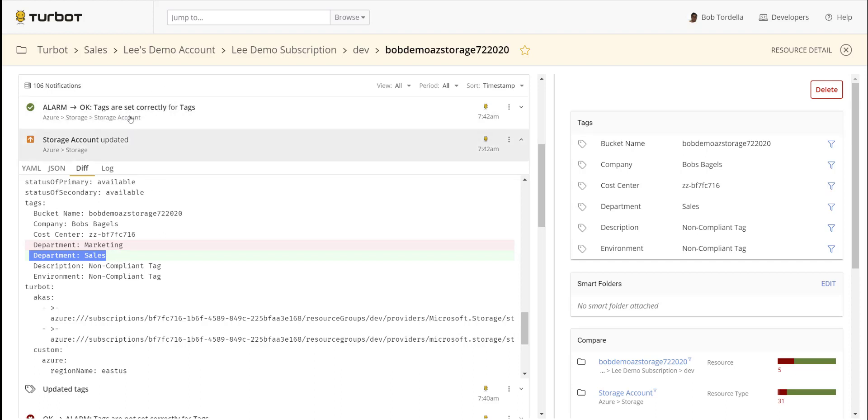
click(86, 140)
click(93, 235)
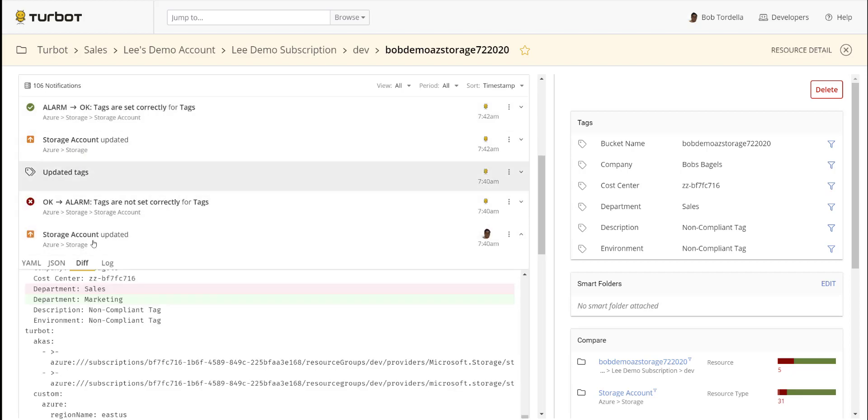
click(113, 246)
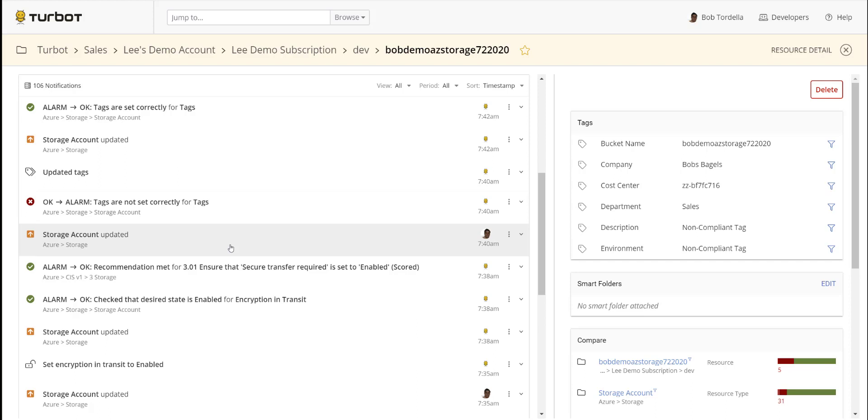
Review the activity notifications about Encryption in Transit and the 3.01 'Secure transfer required' control
scroll(232, 226, down, 1)
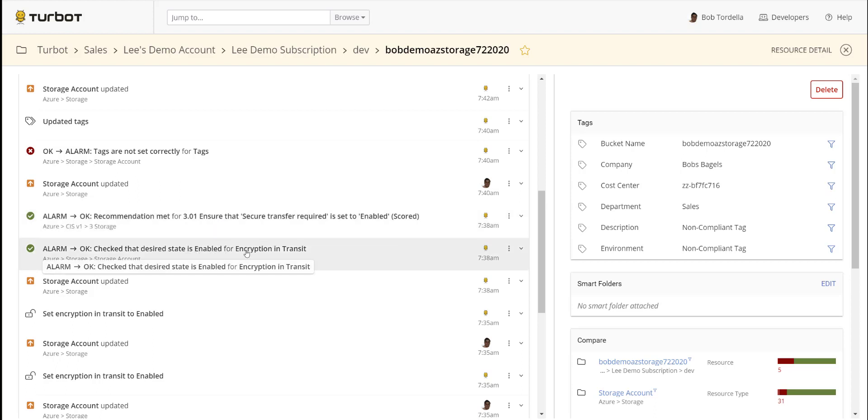
scroll(247, 253, down, 2)
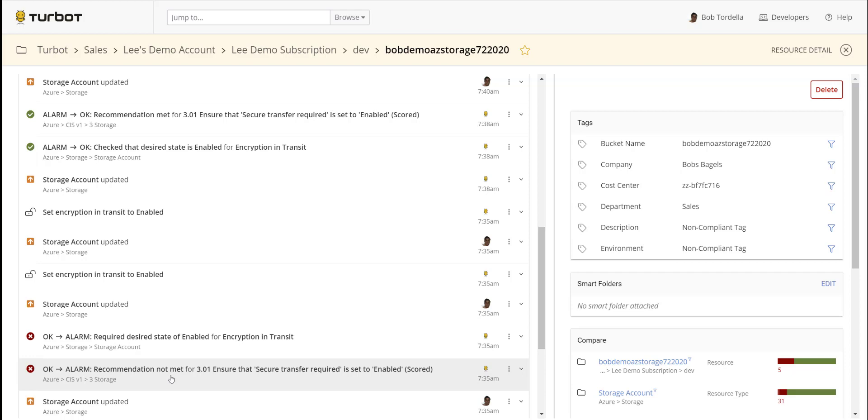
scroll(173, 374, up, 10)
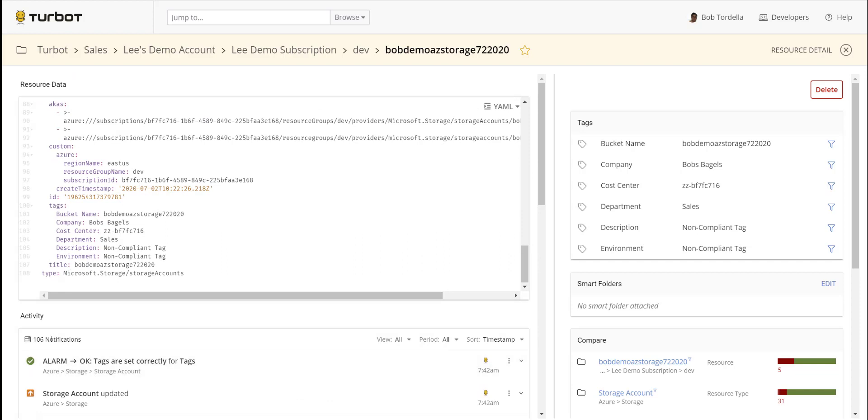
Trace the storage account's activity back to its oldest notification and expand the 'Storage Account created' details in YAML
scroll(227, 310, down, 10)
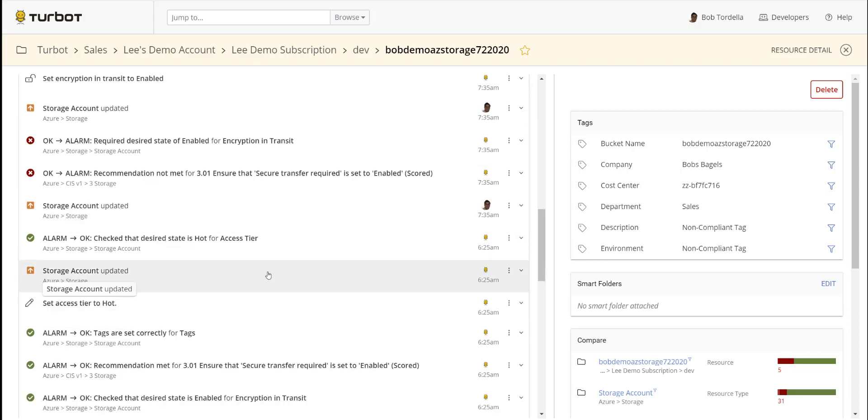
scroll(271, 278, down, 10)
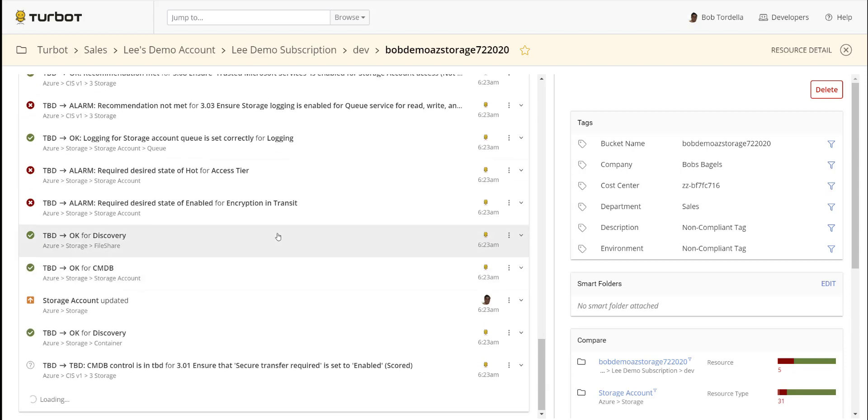
scroll(314, 200, down, 5)
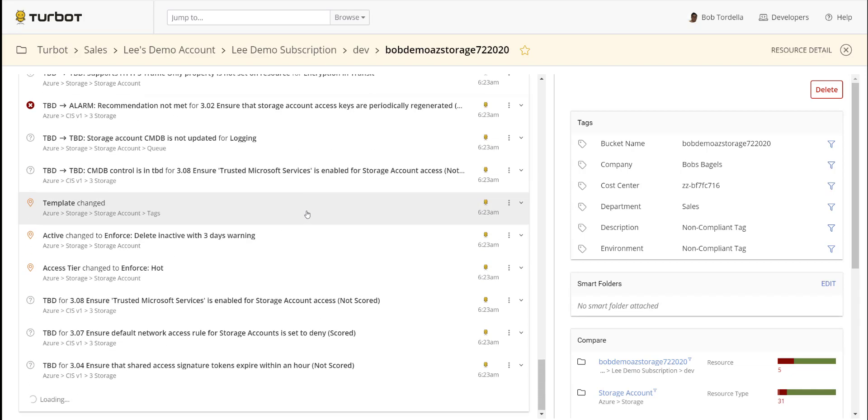
scroll(307, 214, down, 10)
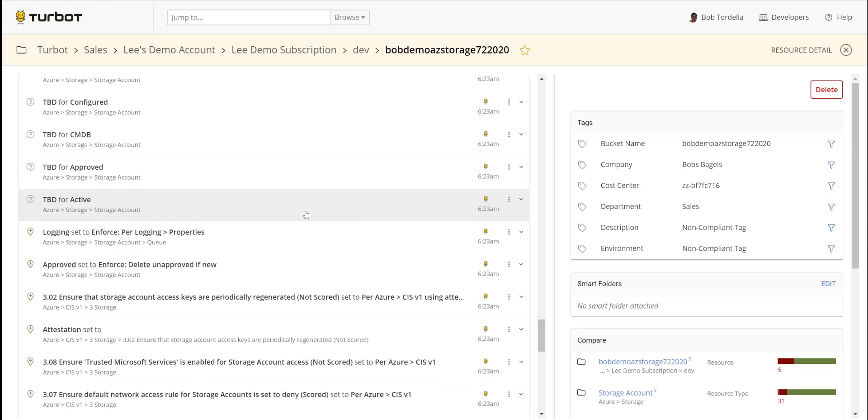
scroll(305, 215, down, 10)
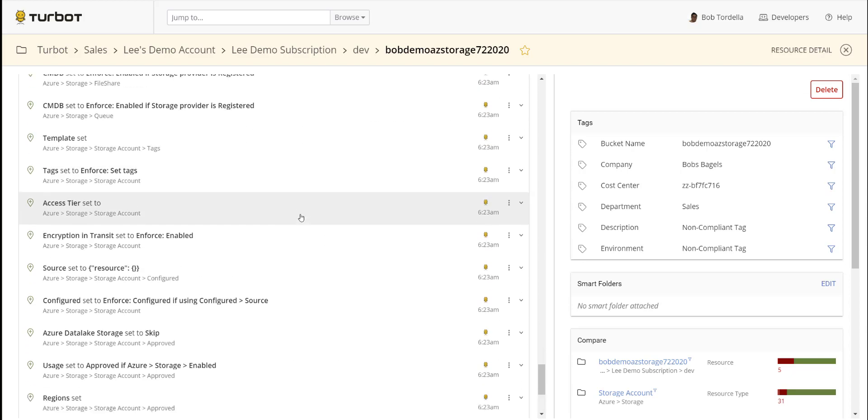
scroll(280, 230, down, 5)
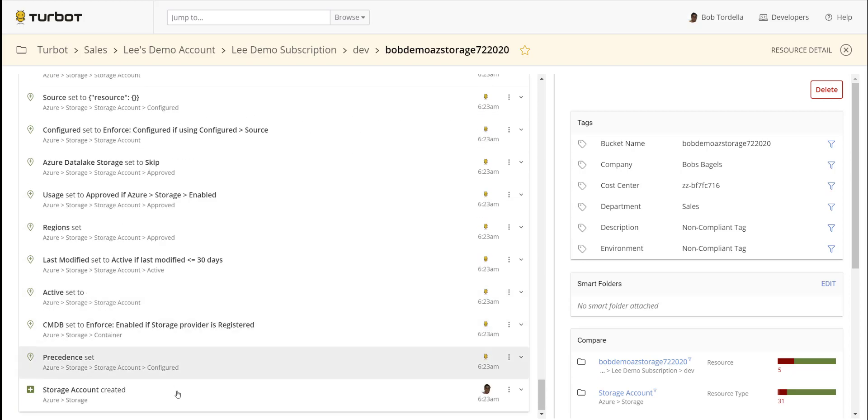
click(335, 402)
scroll(323, 351, down, 4)
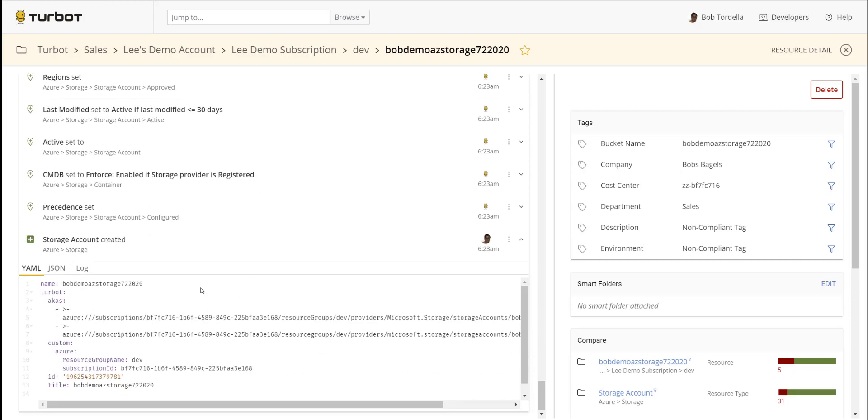
Review the policy-setting and initial control notifications recorded just after the storage account was created
scroll(286, 243, up, 4)
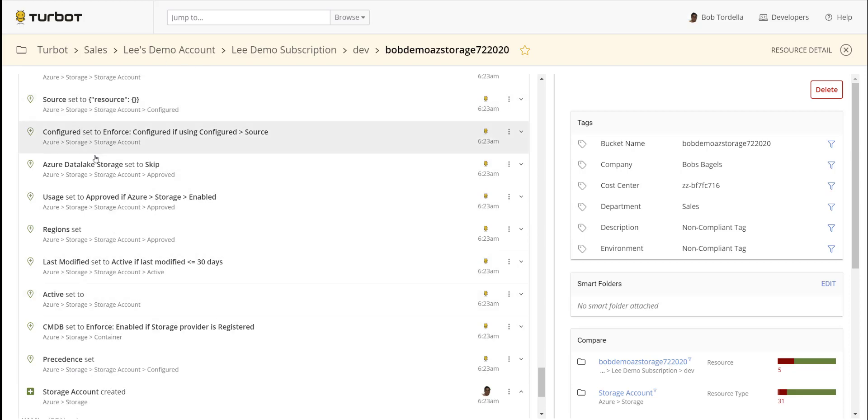
scroll(116, 232, up, 10)
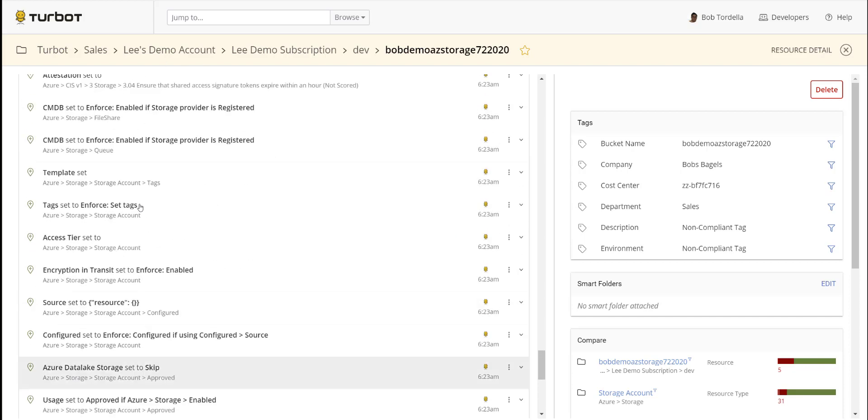
scroll(140, 207, up, 3)
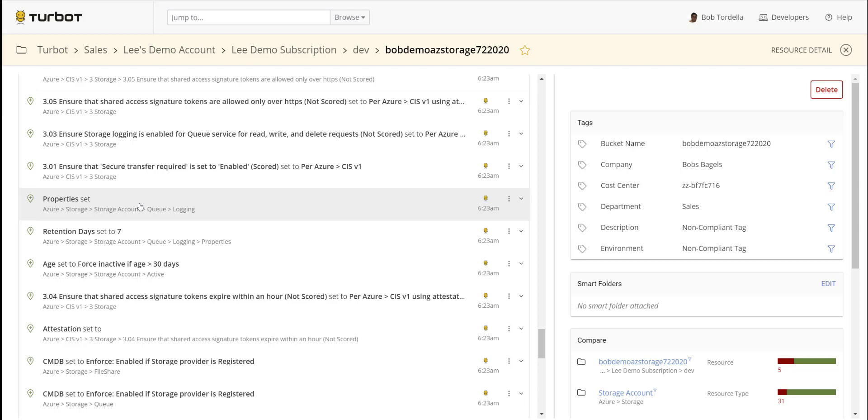
scroll(149, 212, up, 14)
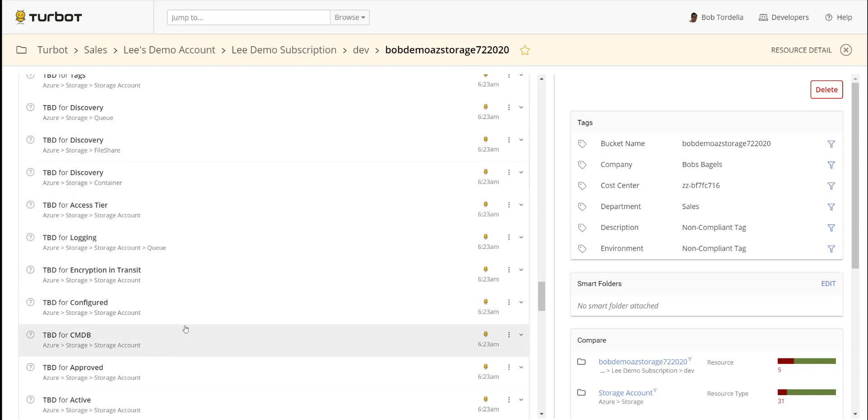
scroll(137, 248, down, 5)
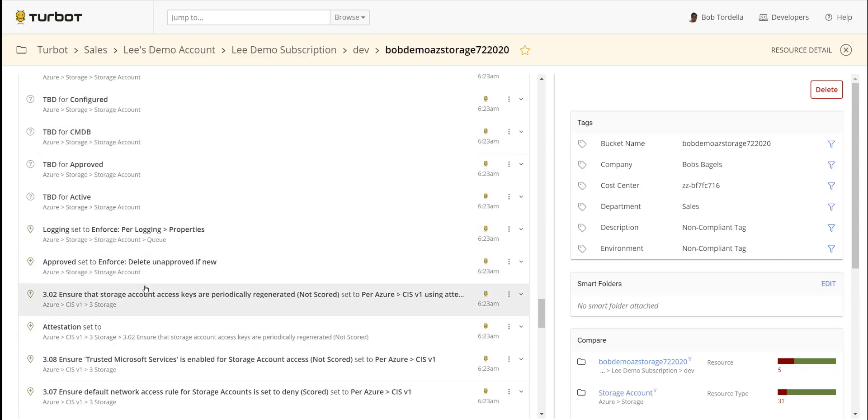
Review the storage account's activity from the 6:23am initial control evaluations forward to the 6:25am tag, encryption and access tier corrections
scroll(146, 289, up, 8)
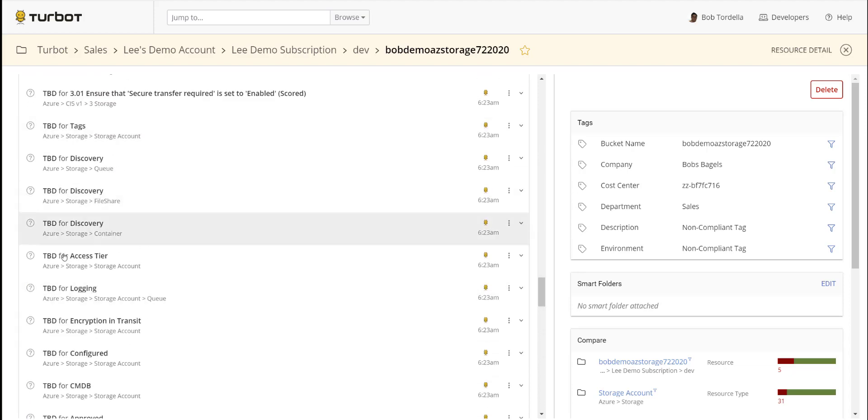
scroll(126, 135, up, 8)
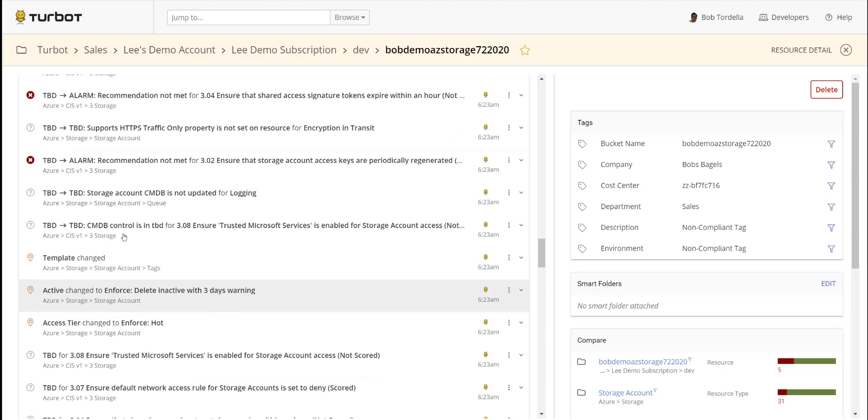
scroll(130, 234, up, 2)
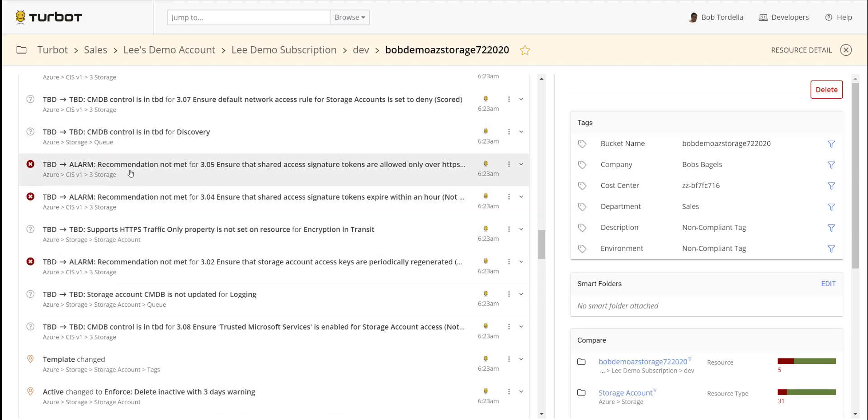
scroll(154, 183, up, 7)
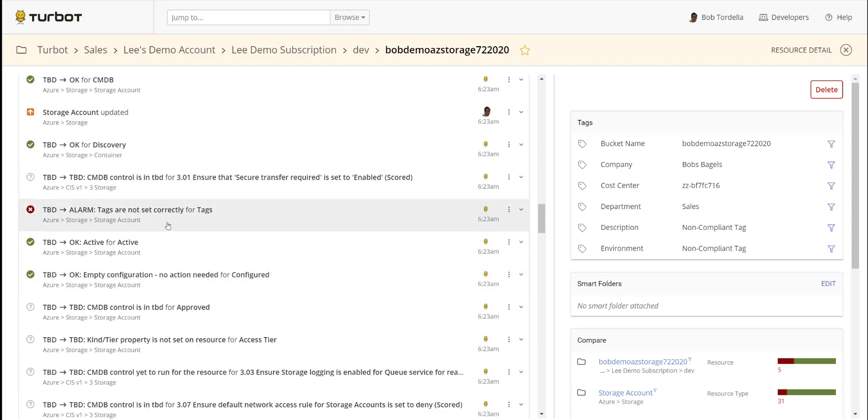
scroll(168, 221, up, 5)
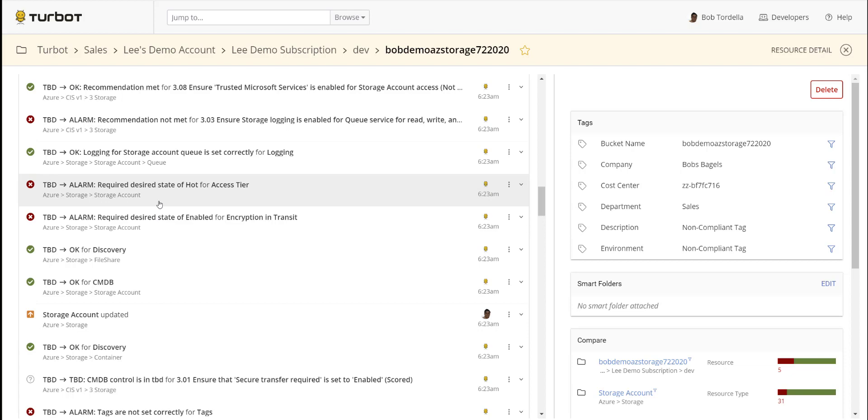
scroll(195, 192, up, 8)
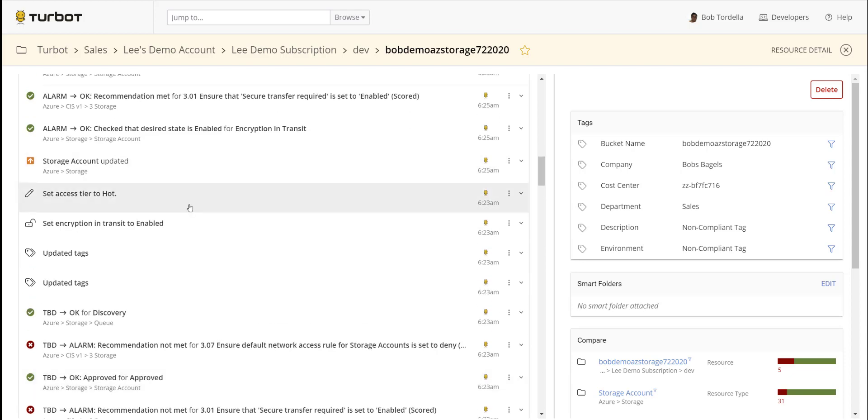
scroll(144, 244, up, 4)
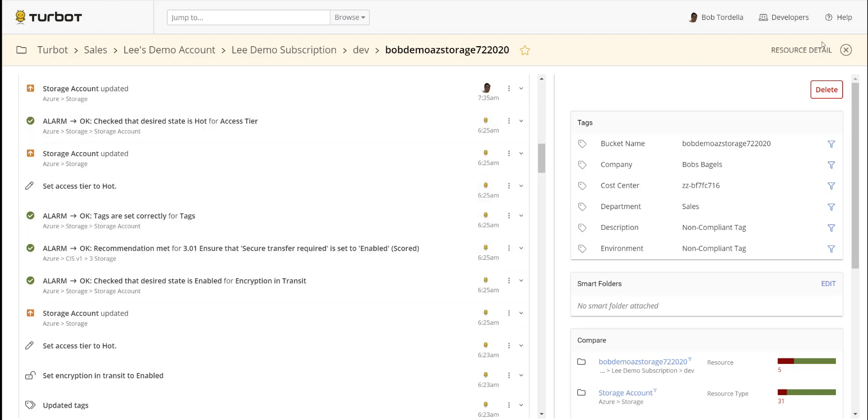
Close the resource and control details, and remove the control type and resource type filters from the controls report
click(846, 51)
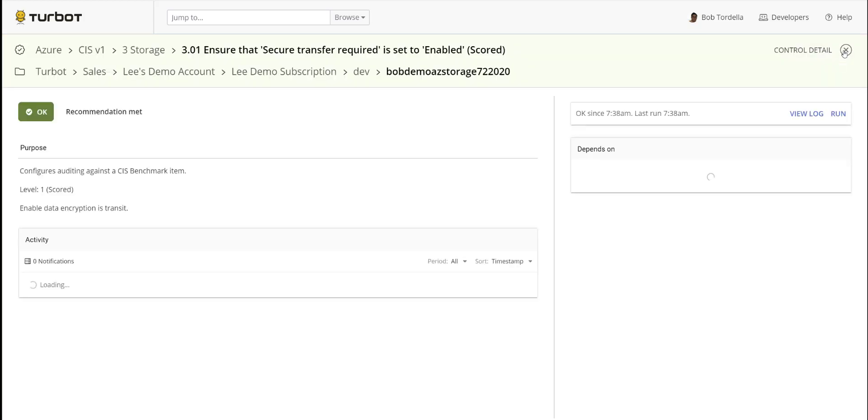
click(846, 51)
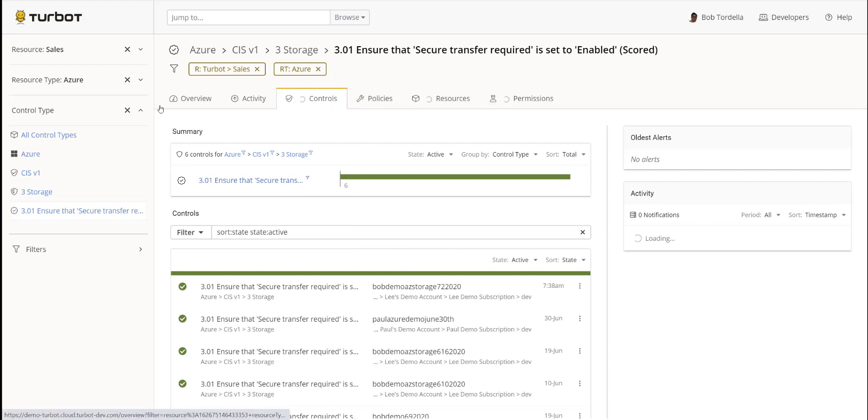
click(128, 111)
click(128, 80)
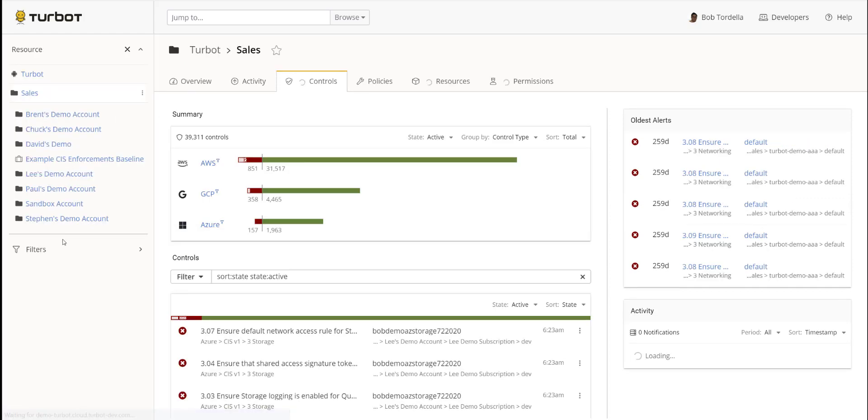
Narrow the resource scope to Lee Demo Subscription under Lee's Demo Account and show its policy settings
click(41, 174)
click(43, 163)
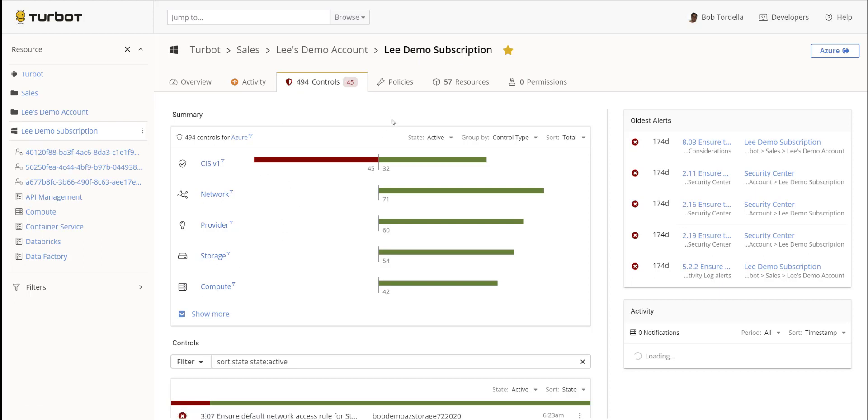
click(394, 83)
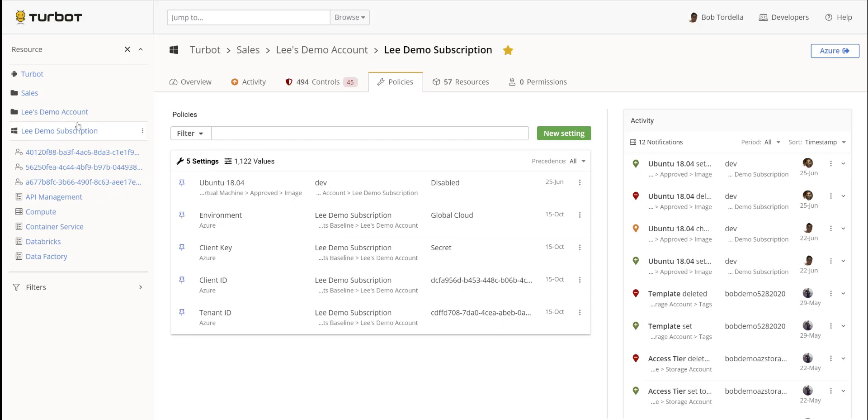
Search for "bobdemoaz" across resources and open the storage account bobdemoazstorage722020
click(212, 22)
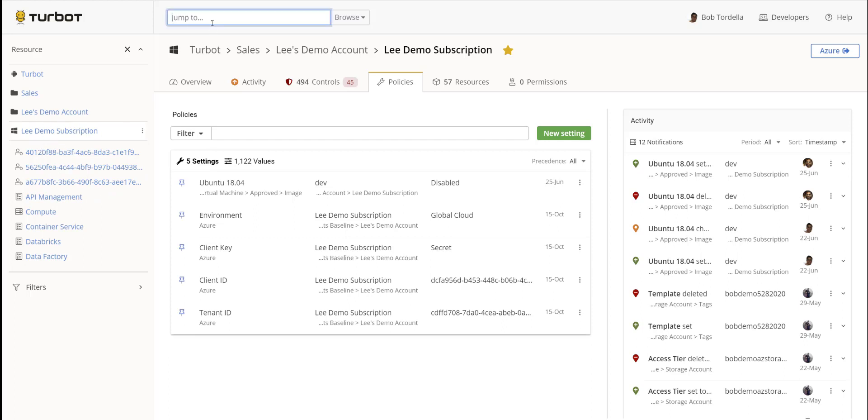
text(bobdem)
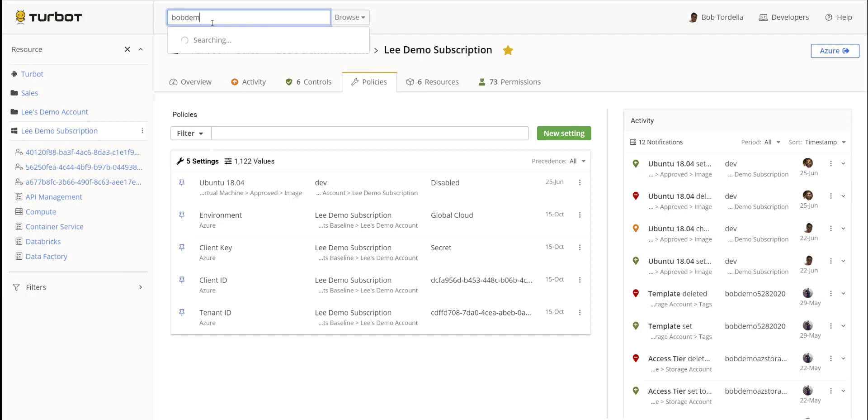
text(oaz)
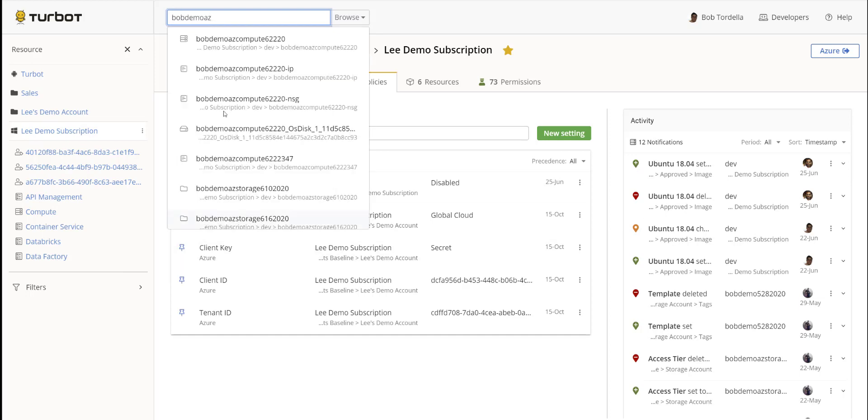
scroll(244, 138, down, 1)
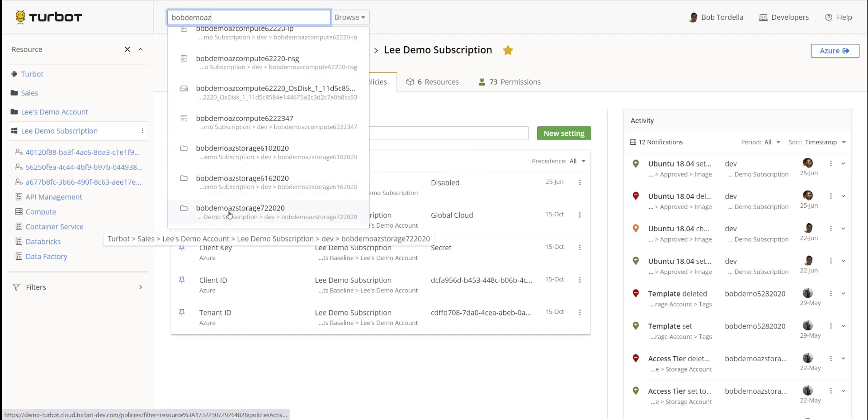
click(255, 214)
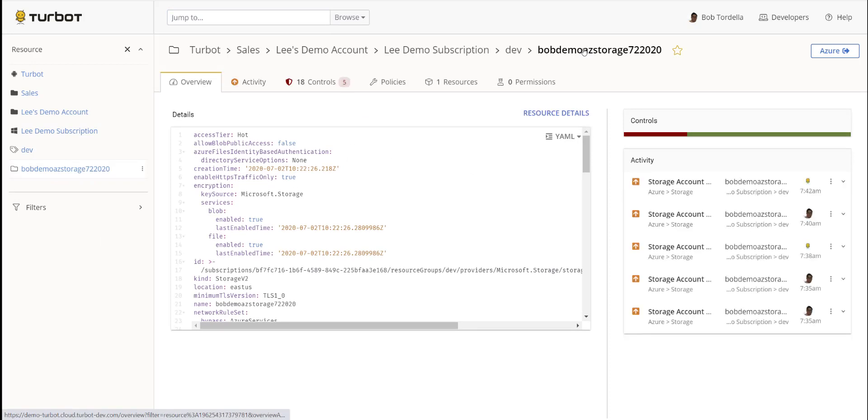
View the storage account's activity and controls, and list its policy values
click(252, 82)
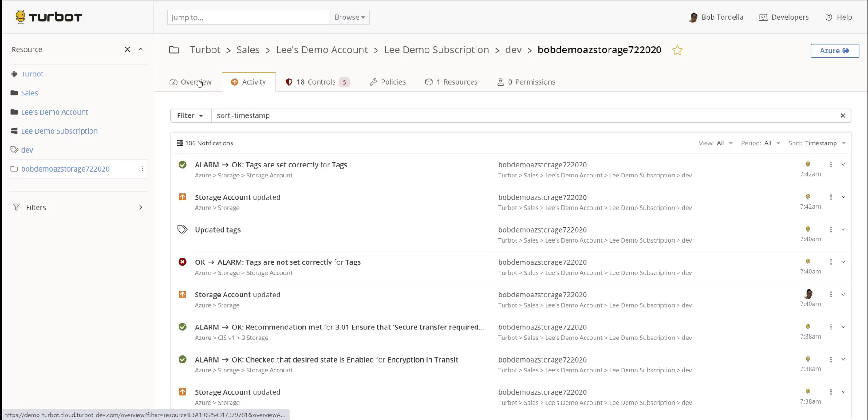
click(316, 83)
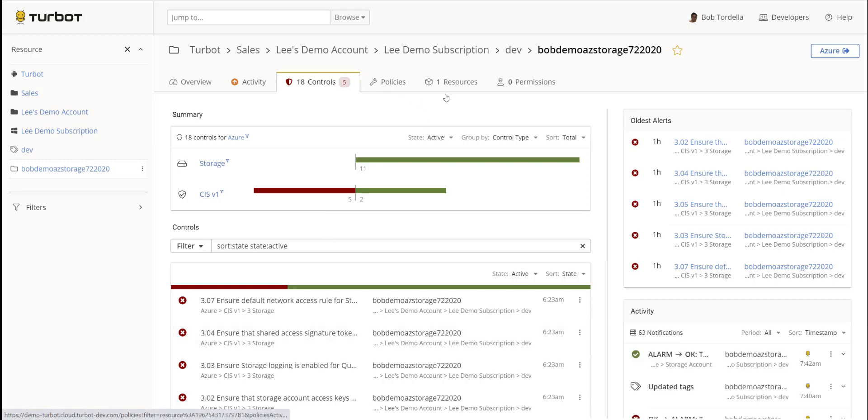
click(393, 81)
click(252, 161)
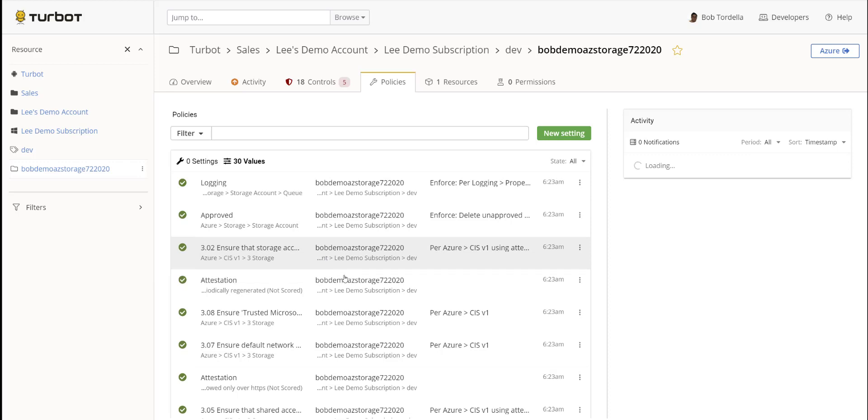
Find the calculated Access Tier policy among the storage account's policy values and open its details
scroll(346, 283, down, 8)
scroll(346, 283, down, 3)
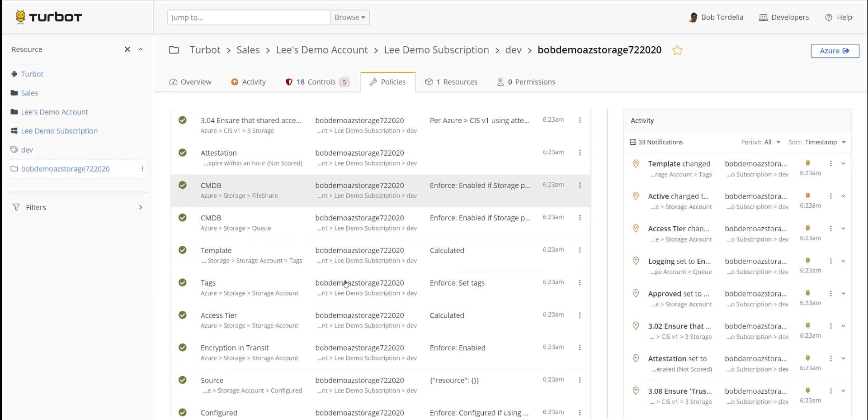
click(453, 306)
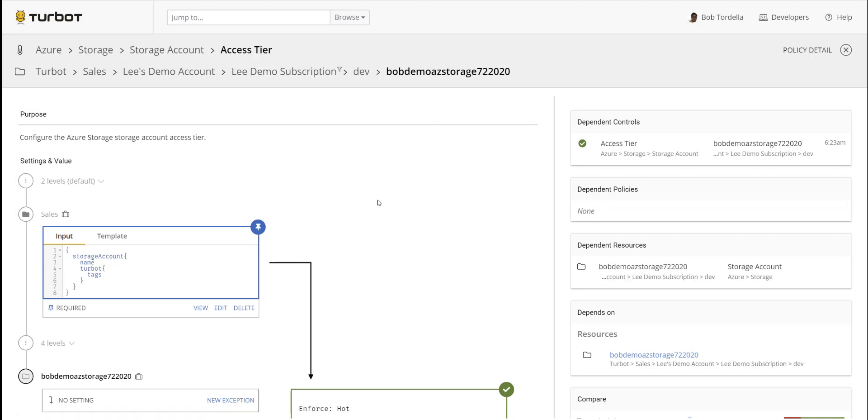
Expand the collapsed levels of the Access Tier policy hierarchy and trace the setting from Sales down to the storage account's active value
scroll(380, 202, down, 2)
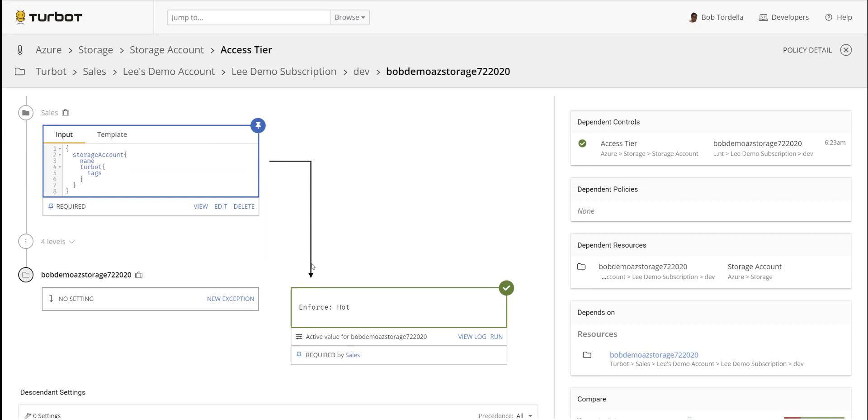
click(70, 243)
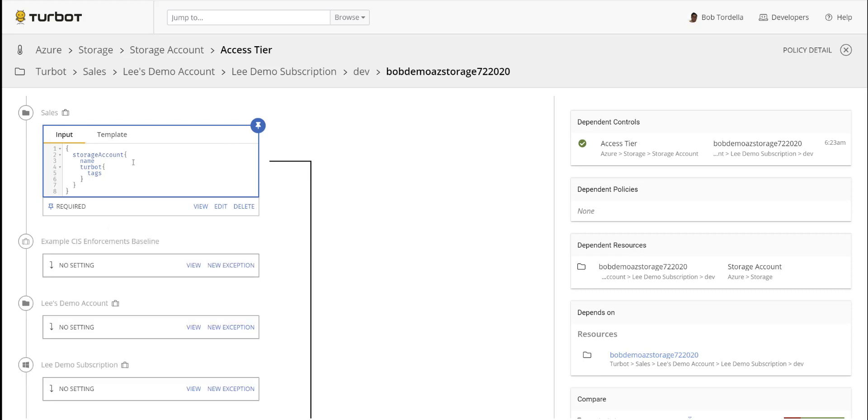
scroll(298, 255, down, 2)
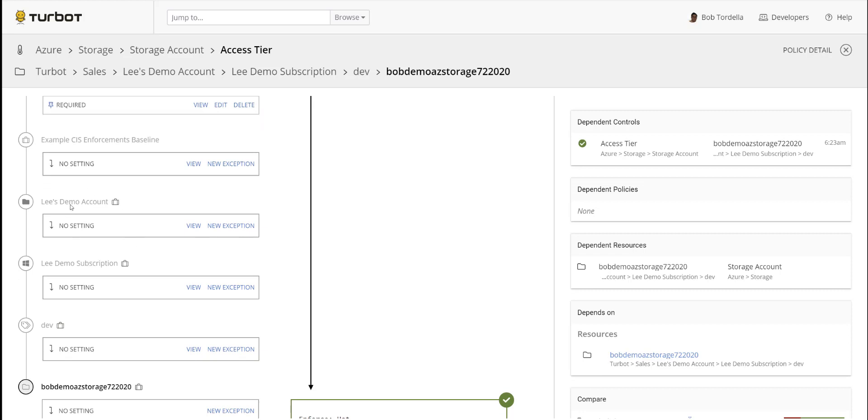
scroll(104, 226, down, 1)
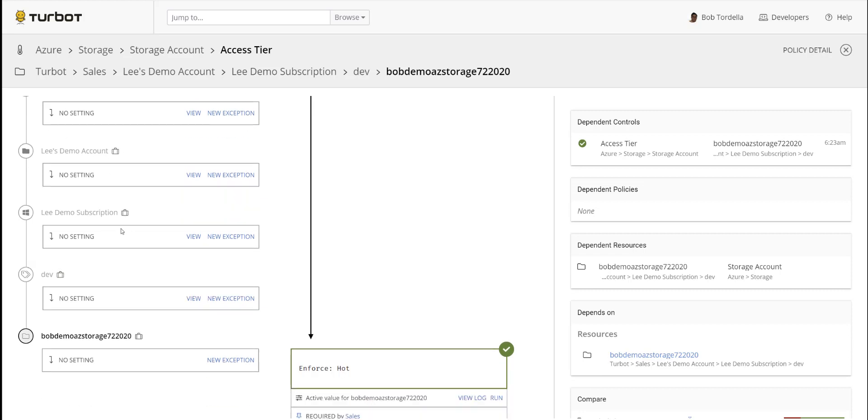
scroll(96, 240, down, 2)
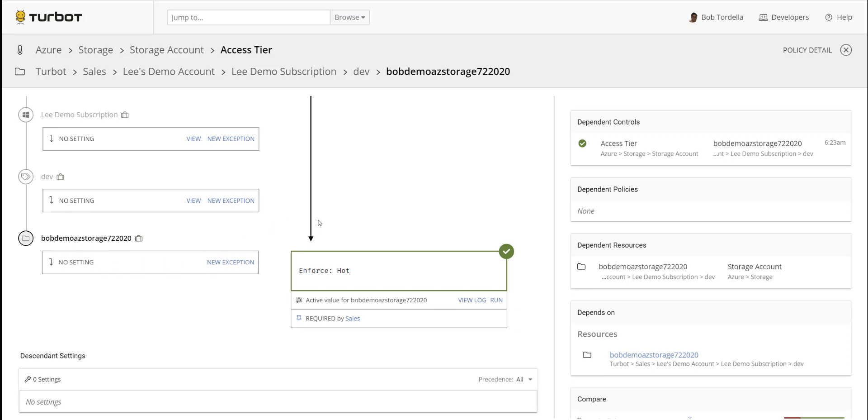
scroll(287, 195, up, 7)
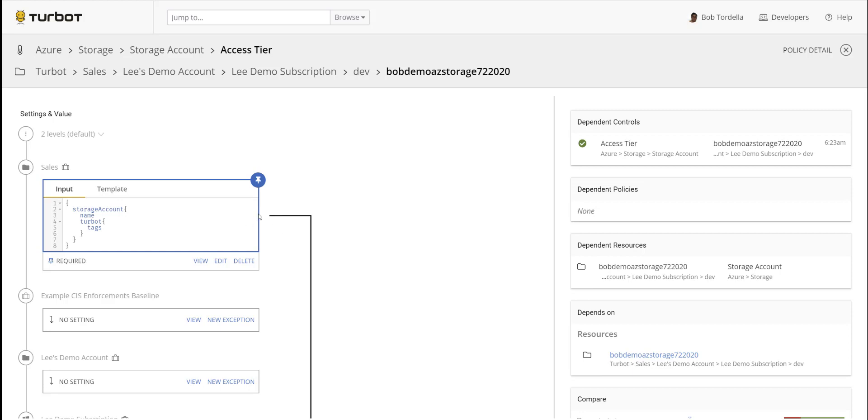
scroll(303, 276, down, 4)
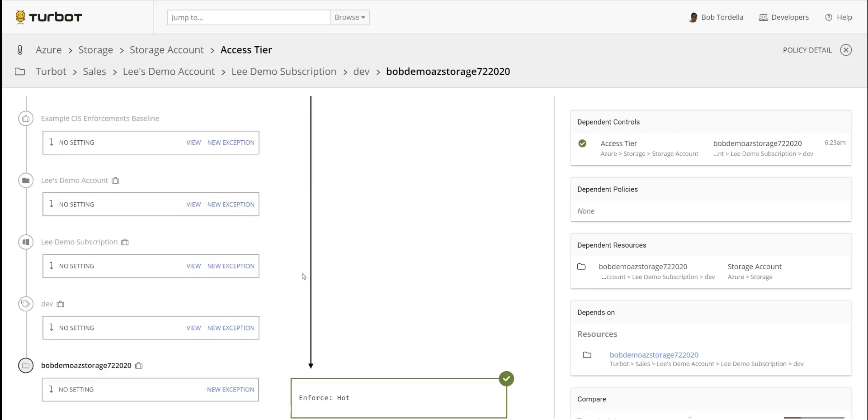
scroll(303, 276, down, 2)
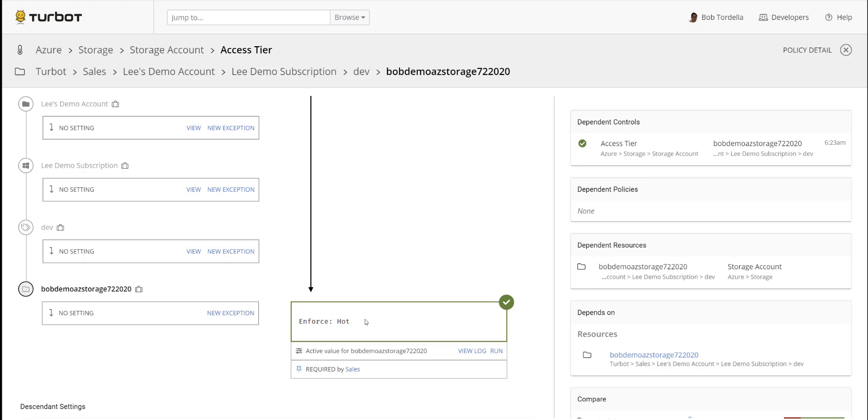
Start an Access Tier policy exception on bobdemoazstorage722020 with the Skip setting, and view the available resource scope levels
click(248, 318)
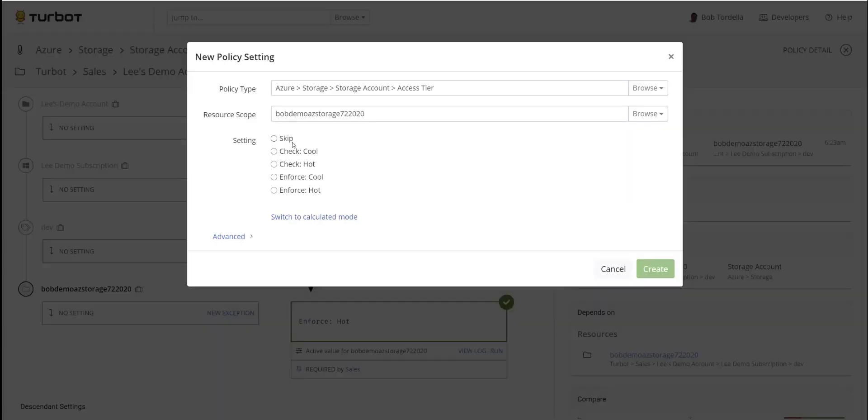
click(275, 139)
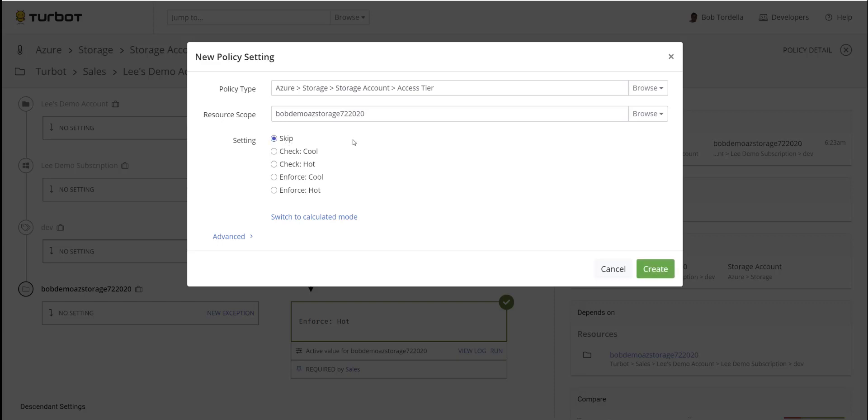
drag(279, 114, 379, 118)
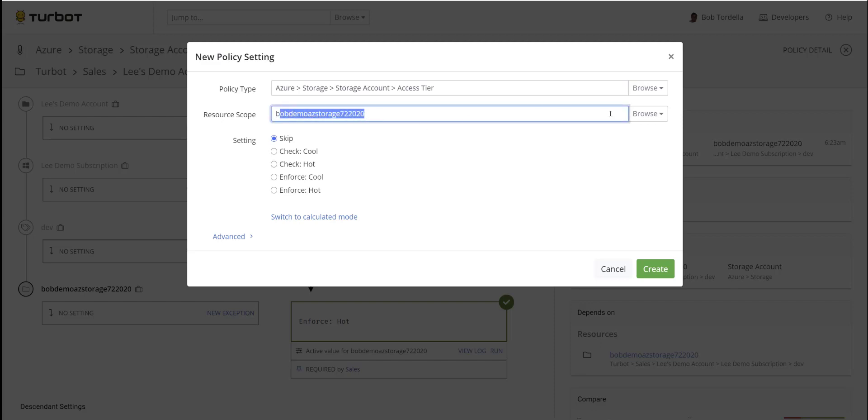
click(634, 116)
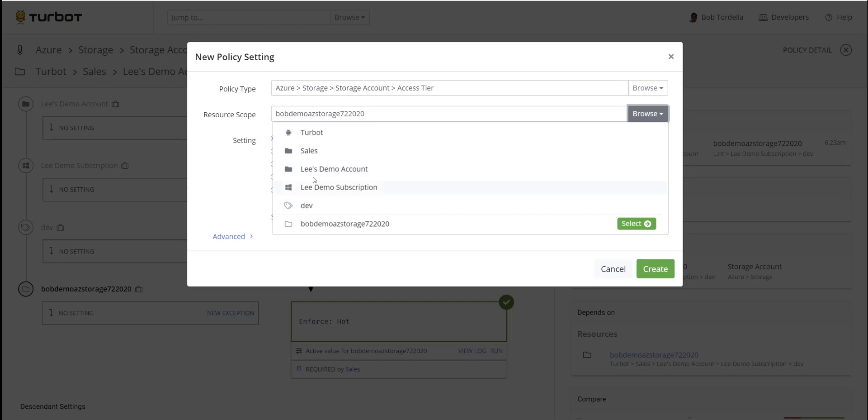
click(237, 150)
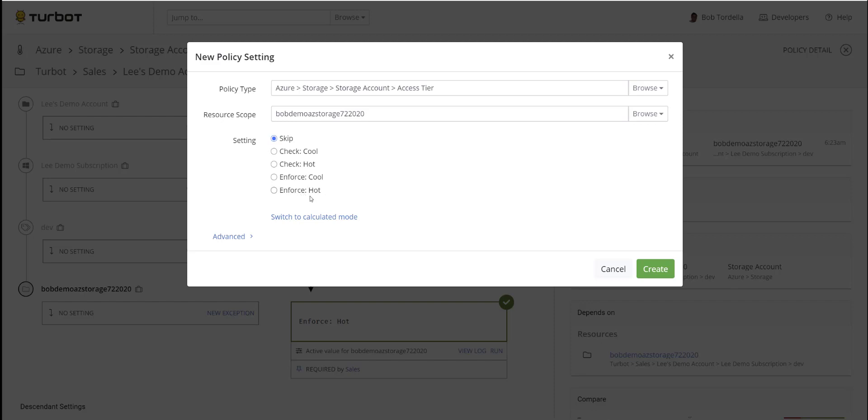
Review the exception's advanced precedence and notes options, set its expiration to Custom, and discard the exception
click(245, 235)
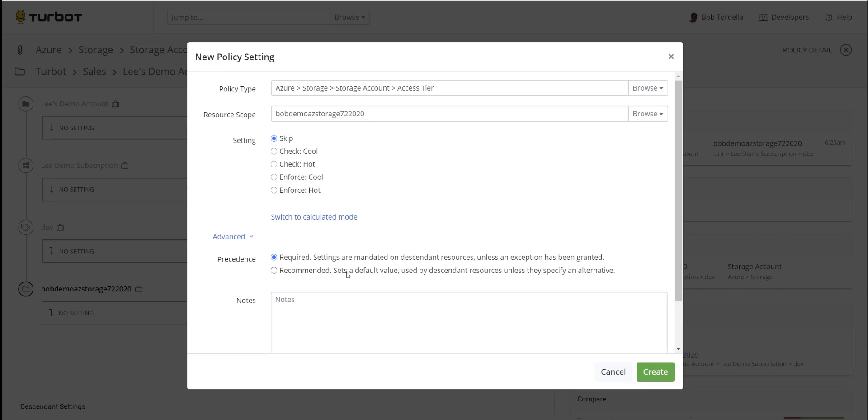
scroll(383, 291, down, 2)
click(348, 236)
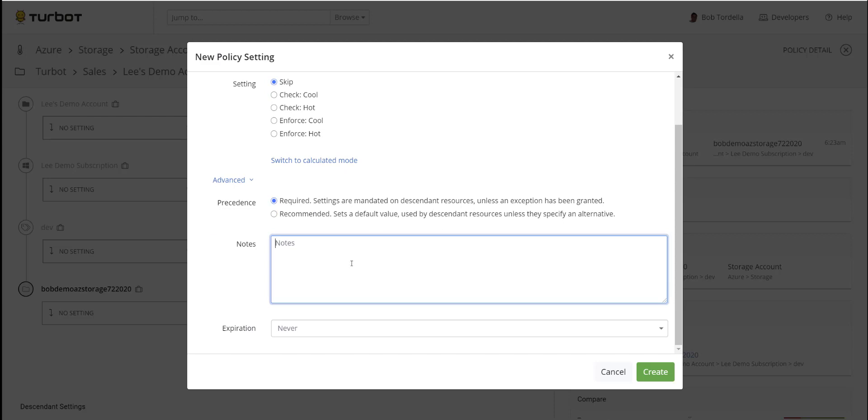
click(379, 336)
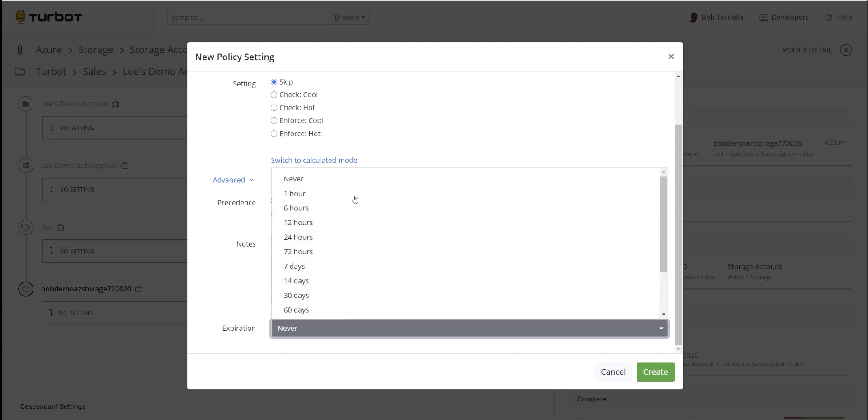
scroll(335, 238, down, 2)
click(335, 306)
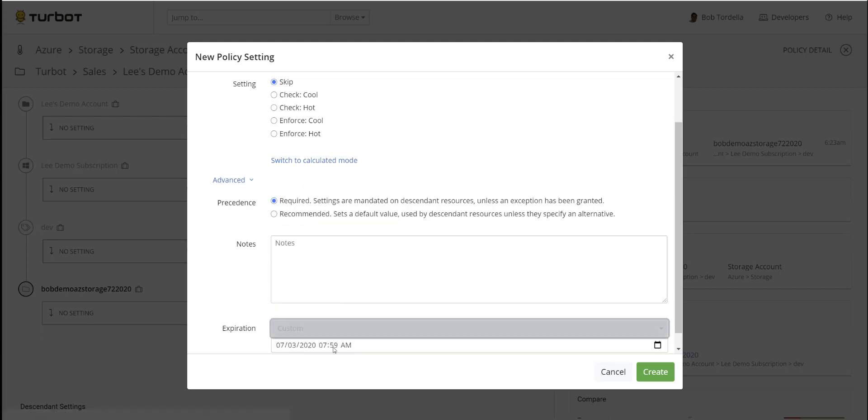
scroll(526, 177, up, 2)
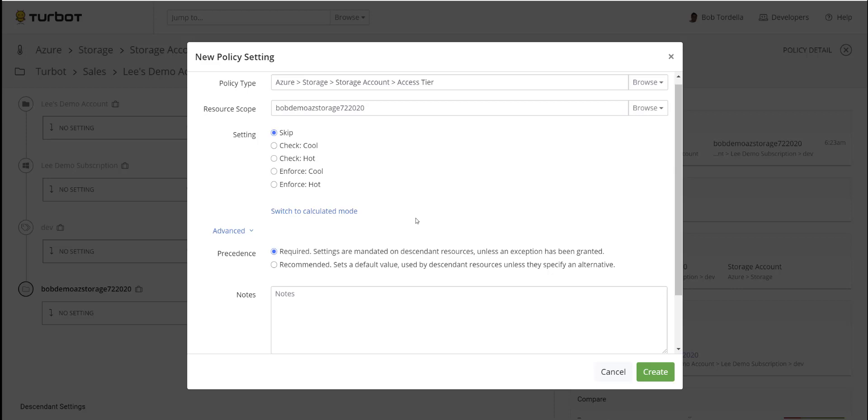
click(613, 371)
click(530, 233)
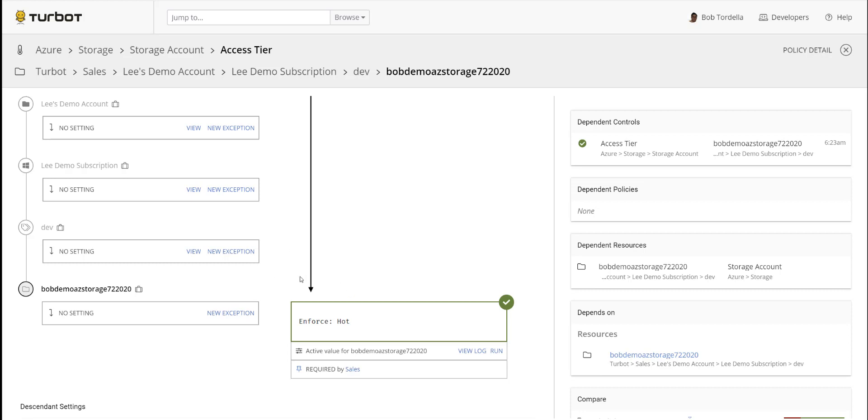
Open the Sales-level Access Tier setting for editing and compare its standard mode options with the calculated mode
scroll(293, 281, up, 5)
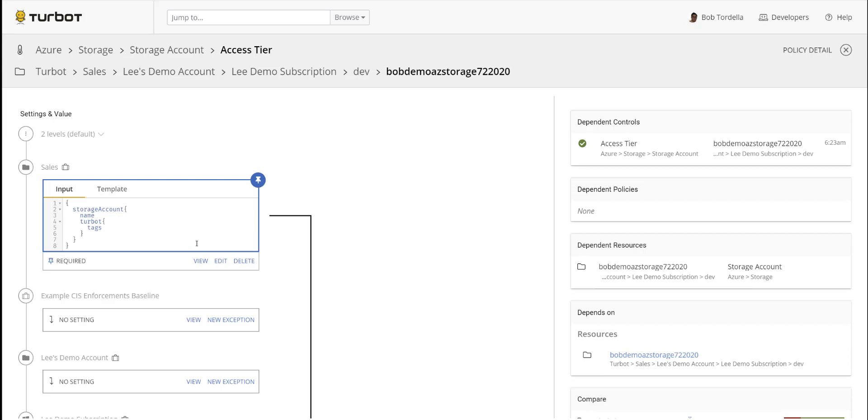
click(220, 260)
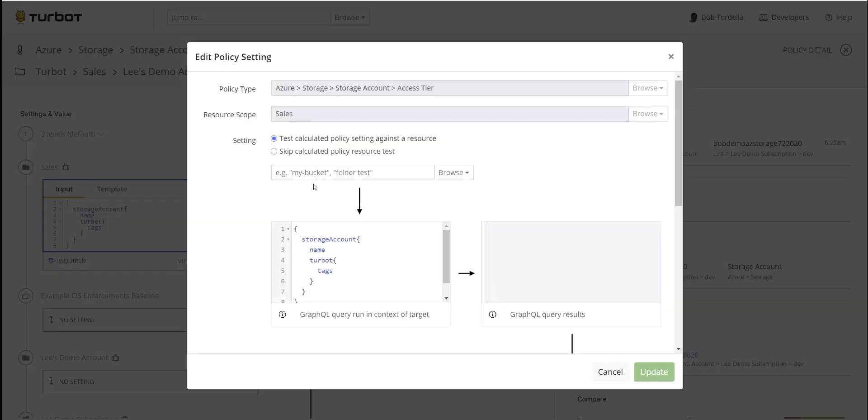
scroll(357, 333, down, 6)
scroll(333, 326, down, 2)
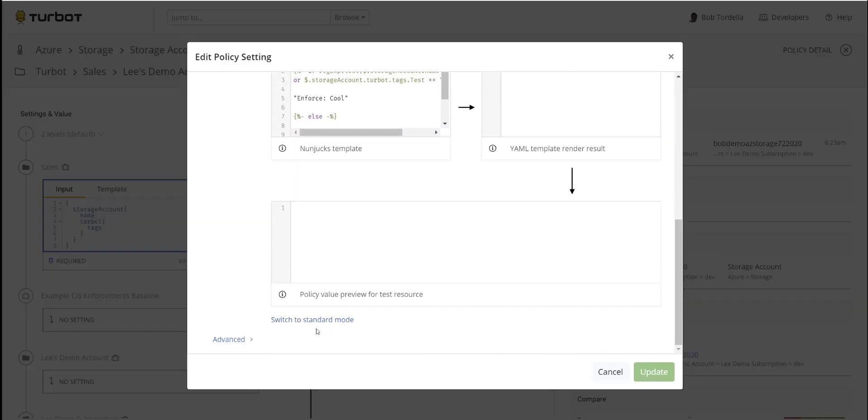
click(315, 328)
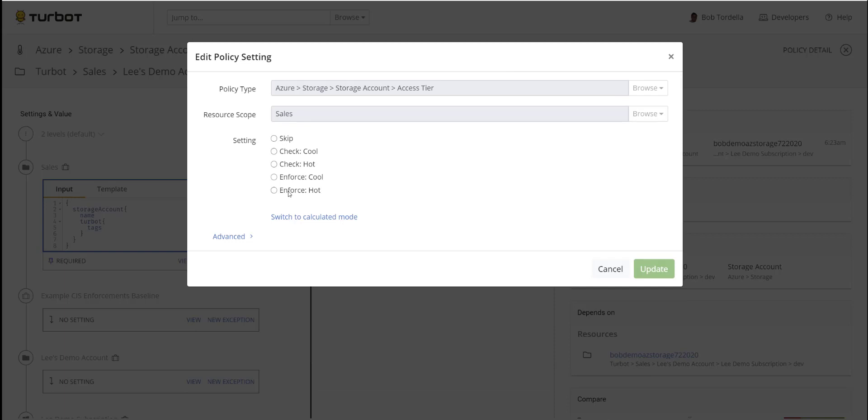
click(333, 218)
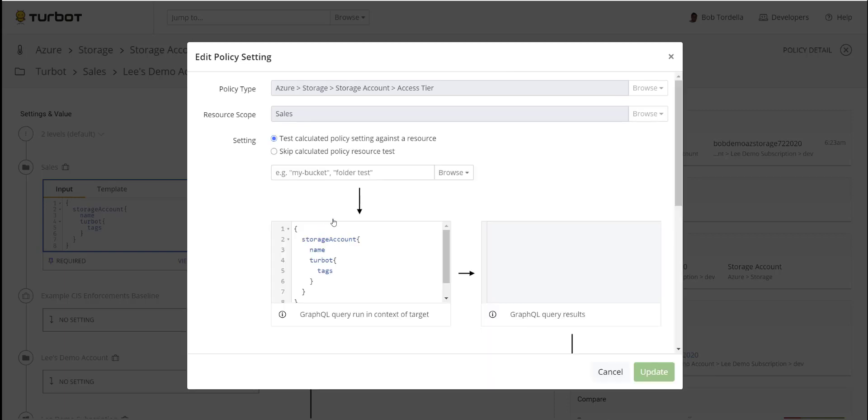
Skip the calculated policy resource test and examine the GraphQL query's storageAccount, name and tags fields
click(329, 151)
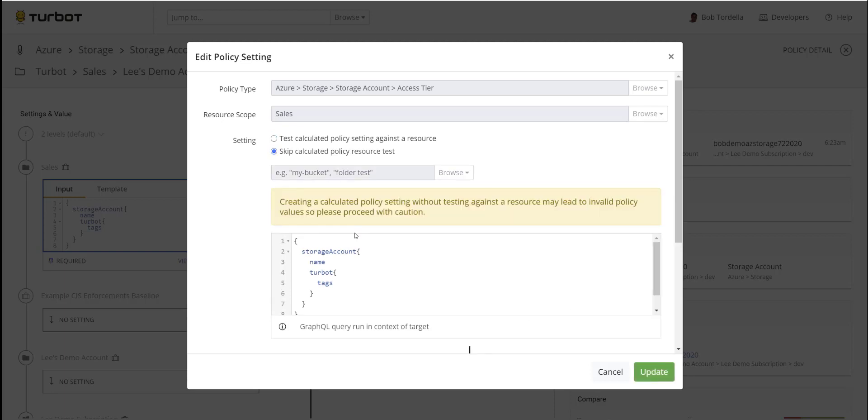
scroll(340, 267, down, 1)
scroll(339, 266, up, 1)
drag(303, 253, 353, 299)
click(346, 290)
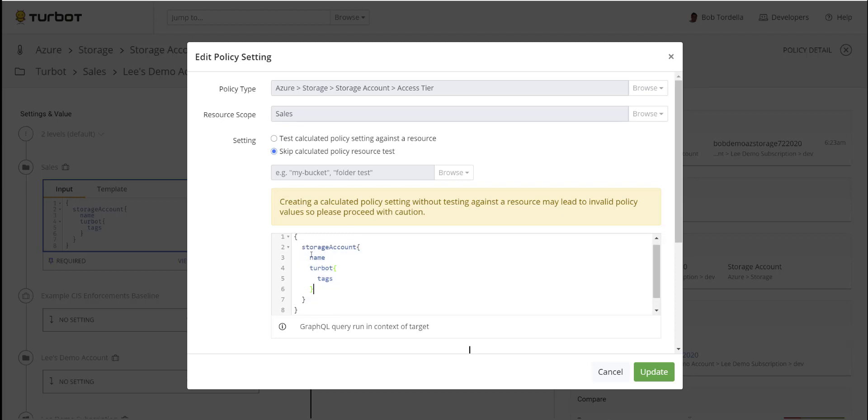
drag(298, 246, 360, 247)
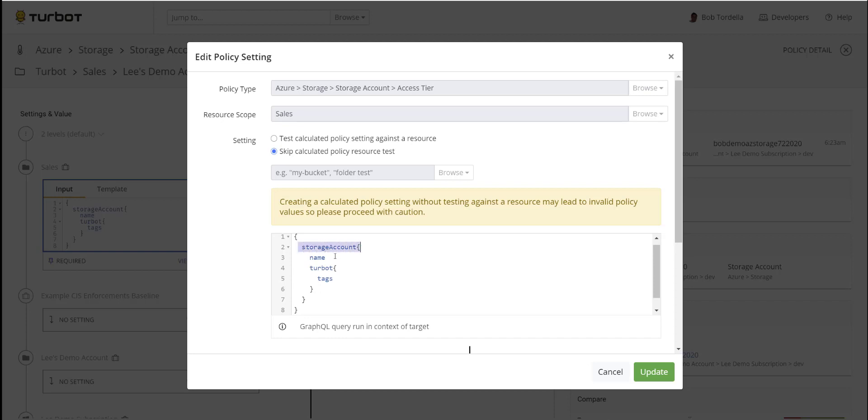
click(316, 254)
double_click(324, 278)
scroll(362, 303, down, 1)
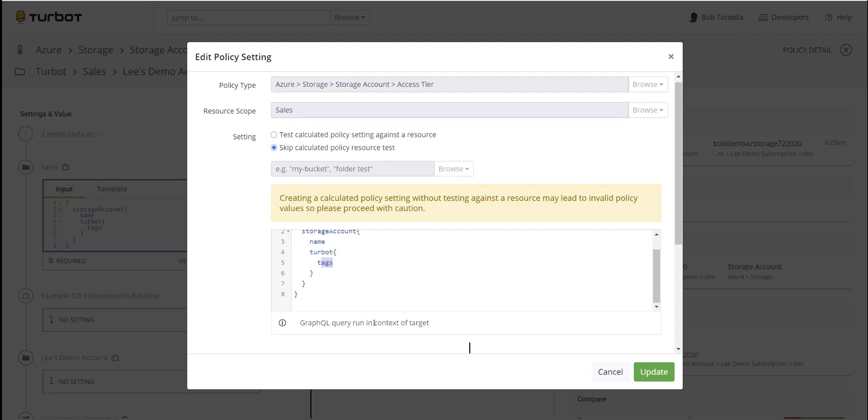
Examine how the Nunjucks template's name pattern and Test tag conditions select Enforce: Cool or Enforce: Hot
scroll(375, 322, down, 3)
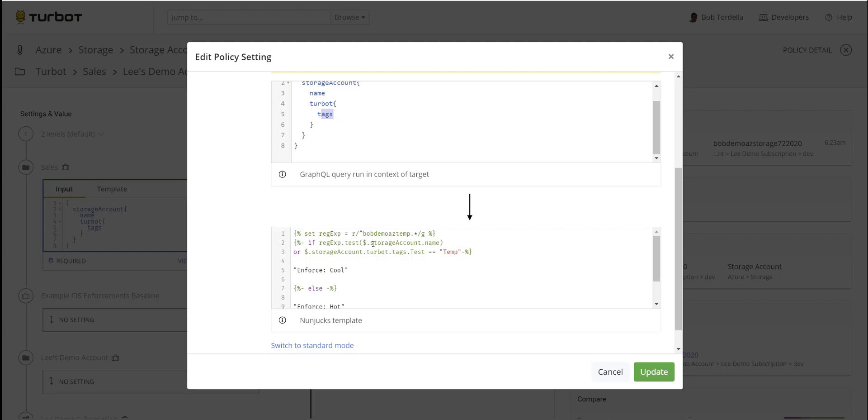
drag(371, 242, 427, 243)
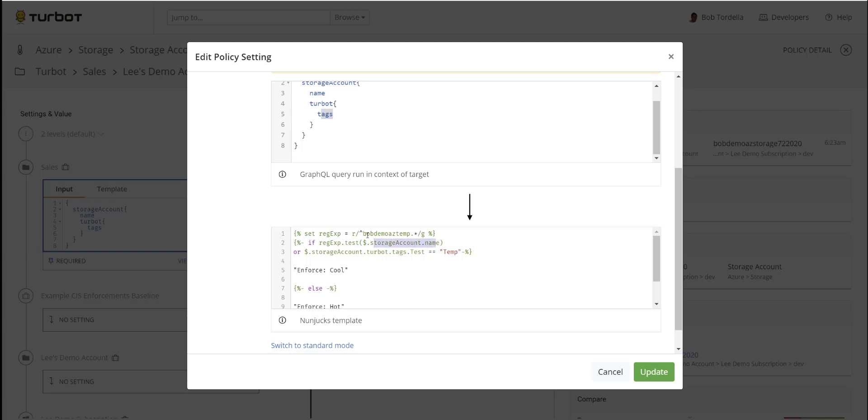
drag(363, 233, 400, 233)
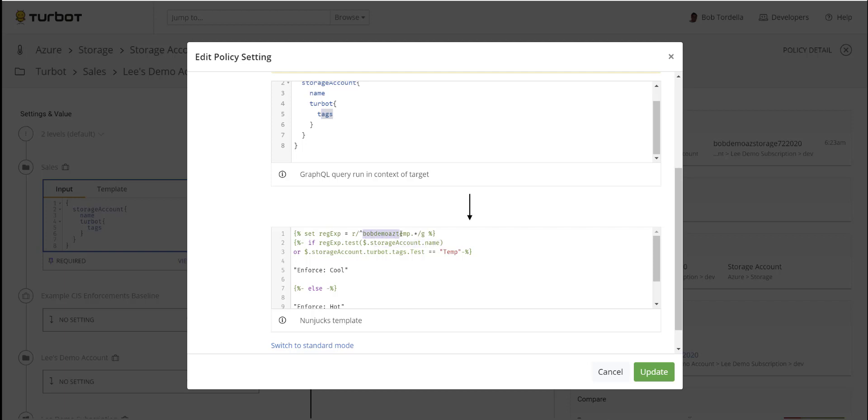
drag(345, 269, 302, 270)
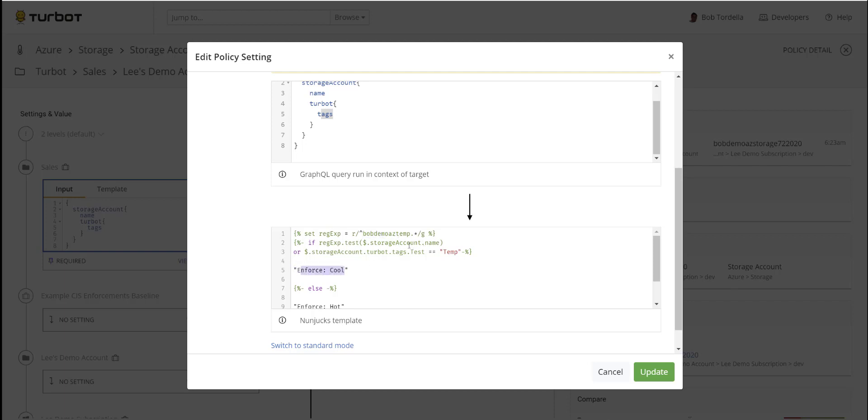
drag(411, 252, 460, 252)
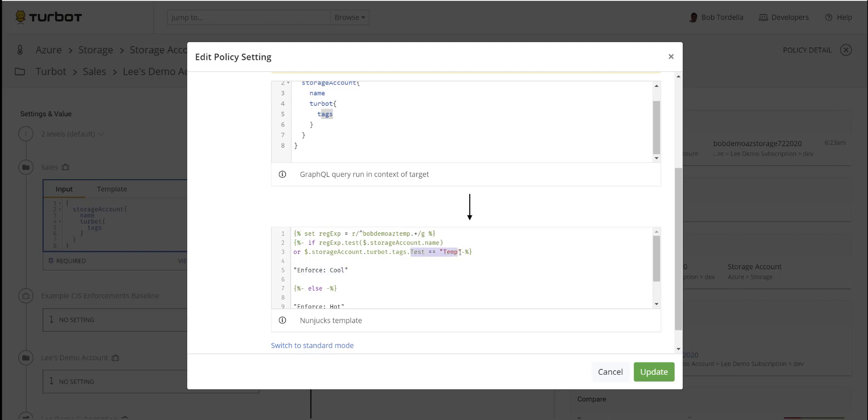
drag(315, 270, 349, 270)
scroll(353, 267, down, 2)
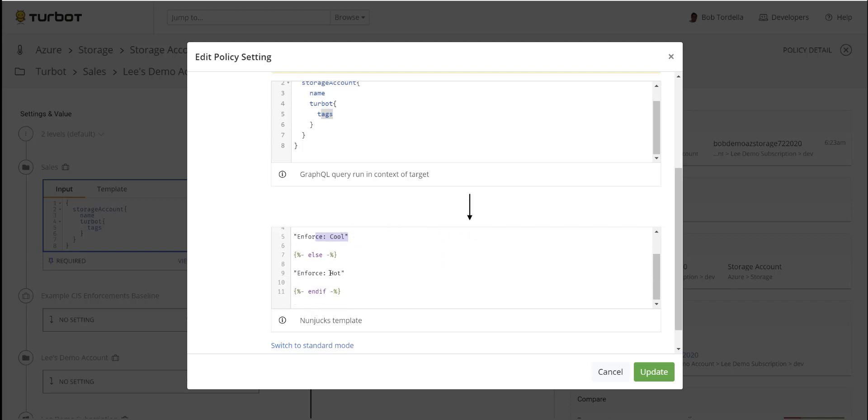
scroll(331, 272, up, 2)
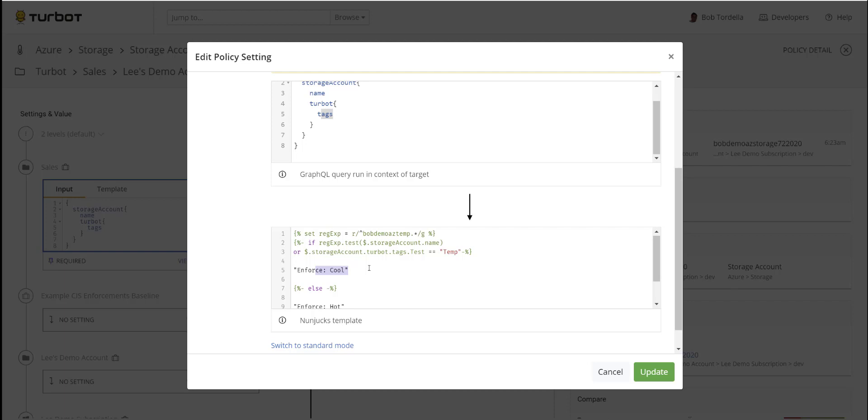
Recheck the template's conditions and its Enforce: Hot fallback, and close the Sales setting without saving
drag(362, 233, 447, 252)
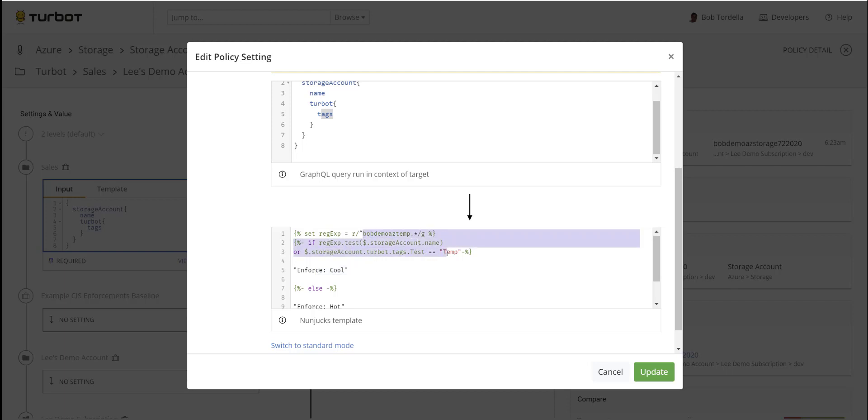
click(447, 253)
scroll(447, 267, down, 2)
drag(345, 272, 264, 277)
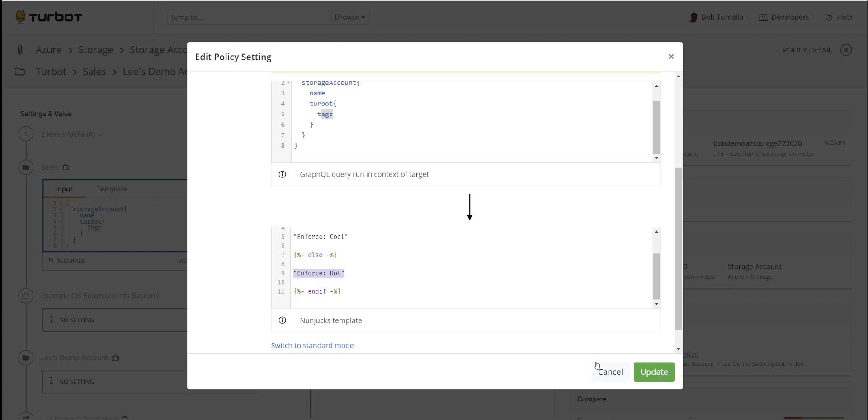
click(606, 371)
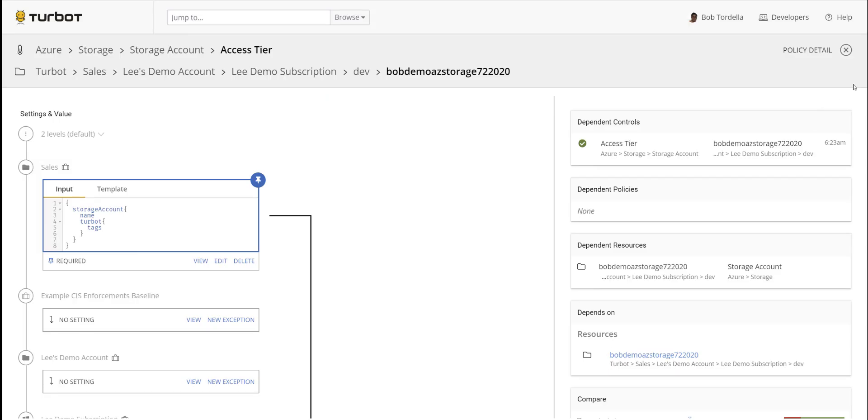
Close the storage account's Access Tier policy detail and filter the demo subscription's policies by Policy Type
click(845, 52)
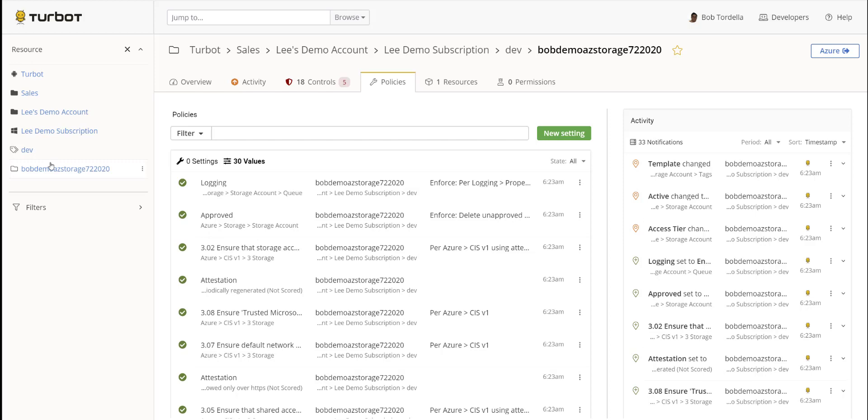
click(59, 132)
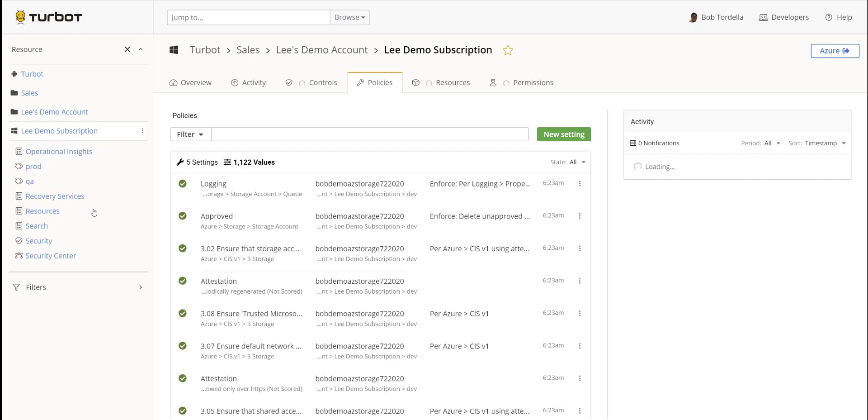
click(135, 289)
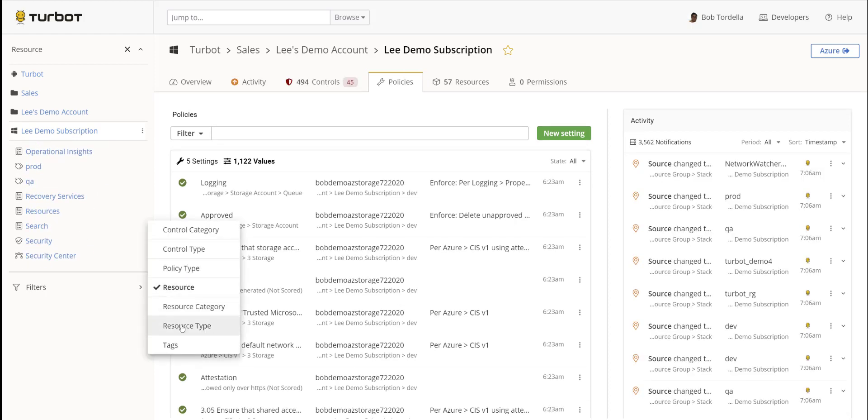
click(181, 271)
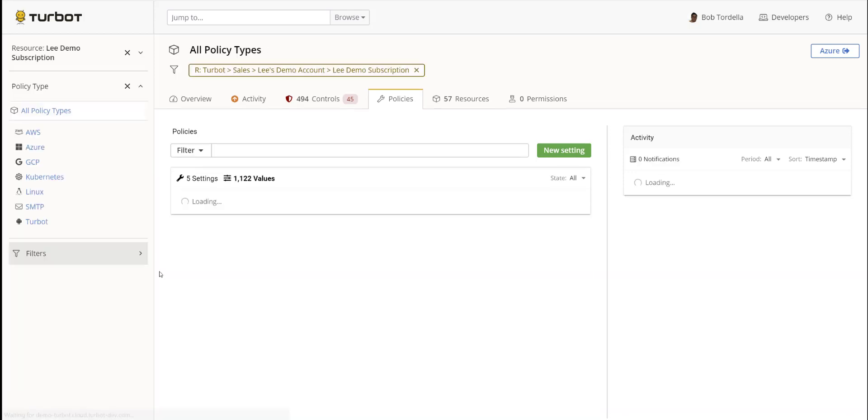
Narrow the subscription's policy type filter to Azure > Resource Group > Stack
click(31, 152)
scroll(52, 204, down, 5)
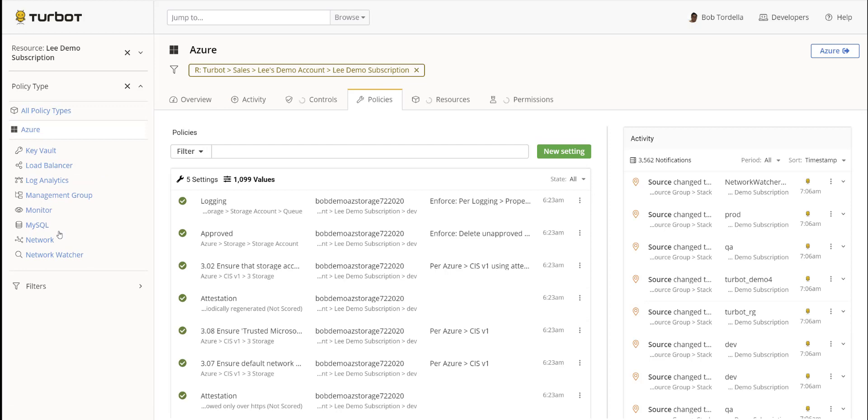
scroll(59, 234, down, 3)
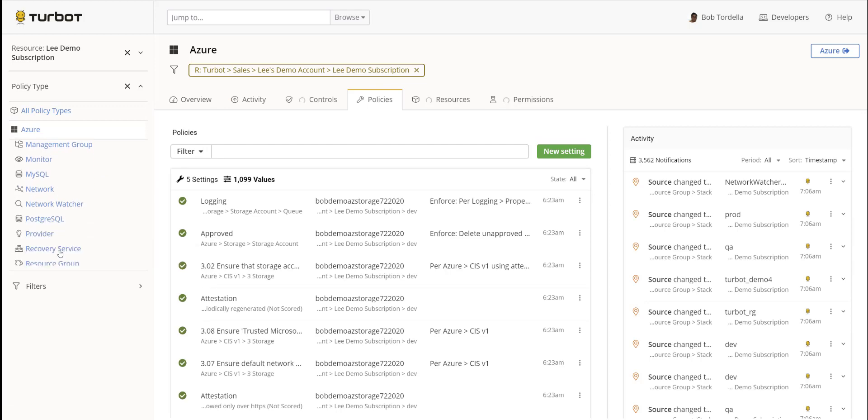
click(75, 262)
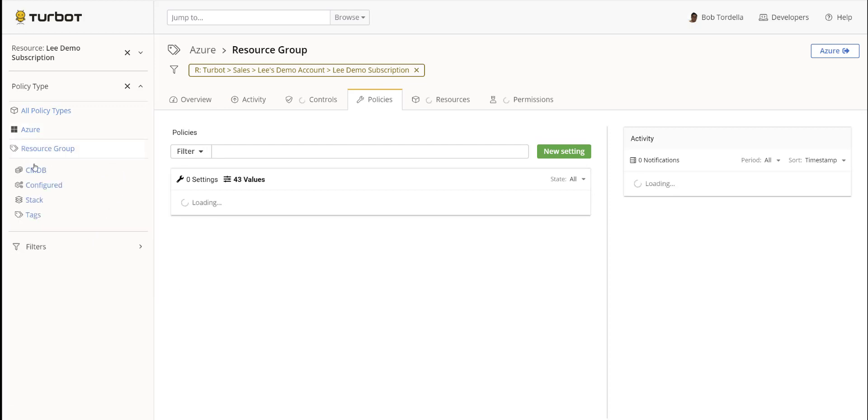
click(28, 200)
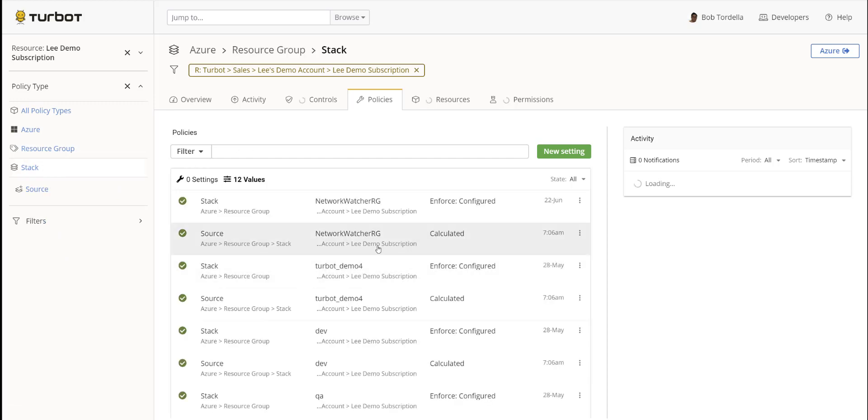
Open NetworkWatcherRG's calculated Source policy, display its template, and open the setting for editing with the calculated policy resource test skipped
click(446, 231)
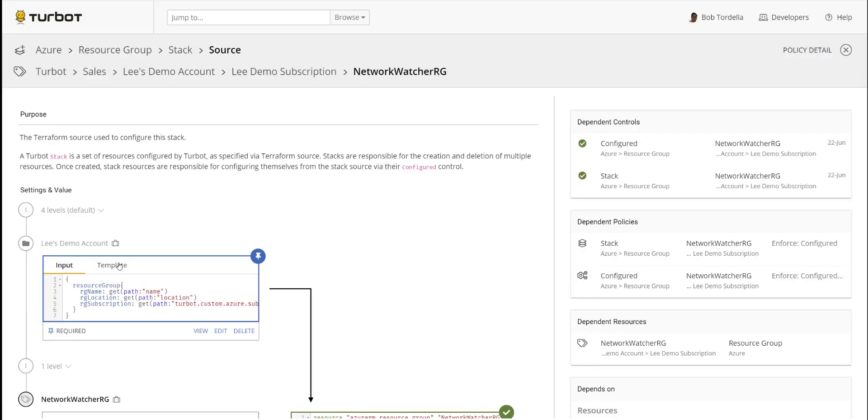
click(118, 268)
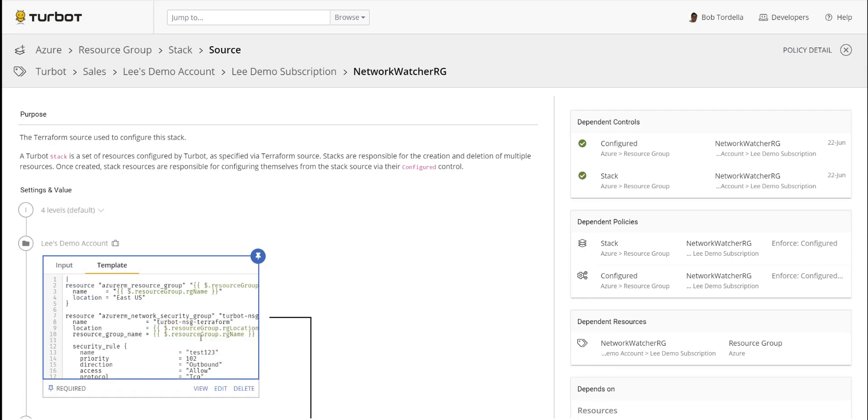
click(221, 388)
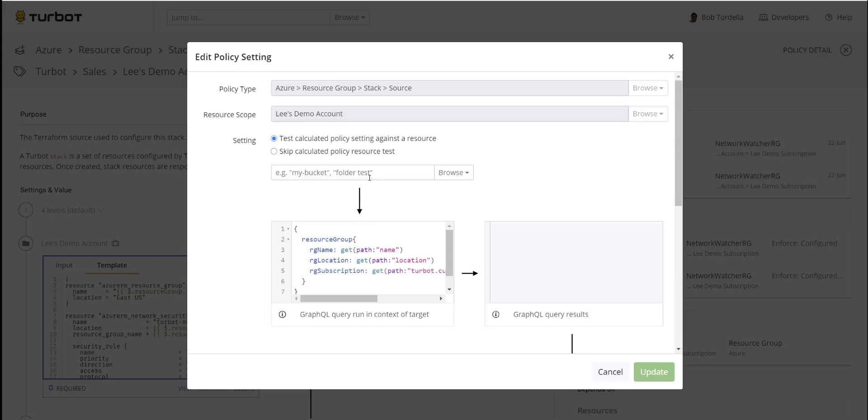
click(325, 150)
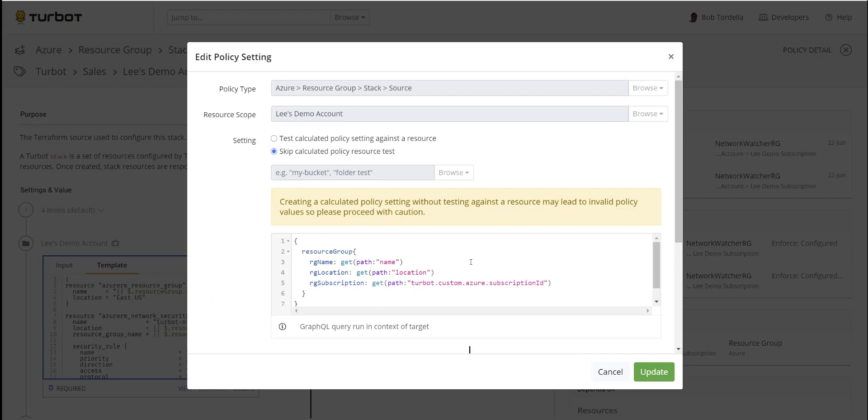
Examine the Nunjucks template's azurerm_resource_group and azurerm_network_security_group blocks, including the turbot-nsg-terraform name and rgLocation reference
scroll(448, 285, down, 6)
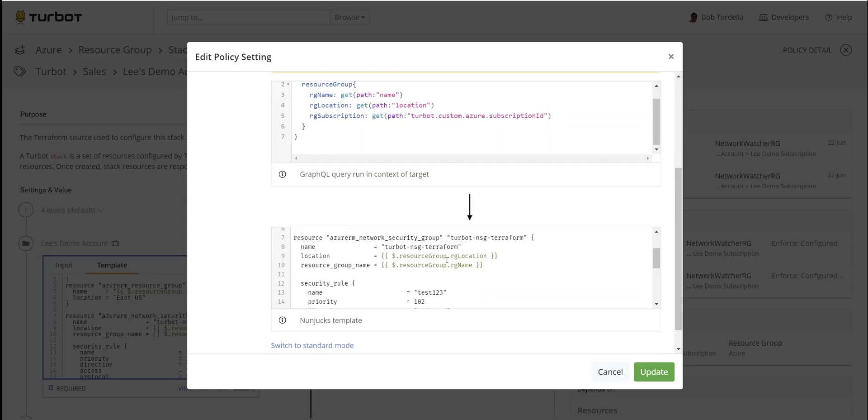
scroll(447, 268, up, 2)
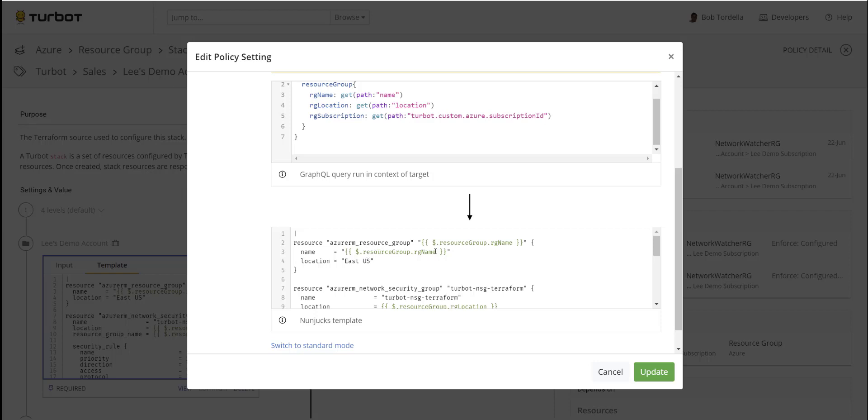
scroll(435, 258, down, 2)
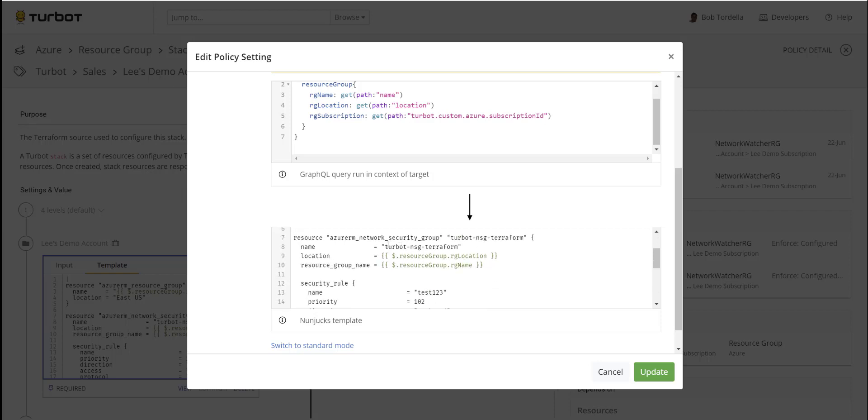
drag(386, 246, 461, 246)
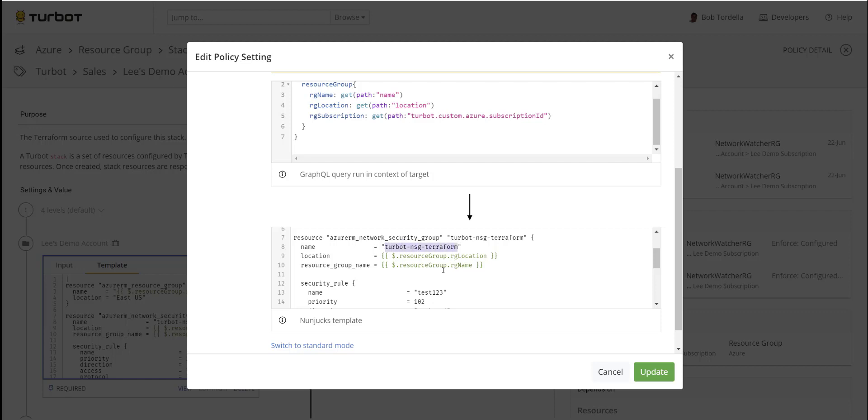
drag(429, 255, 485, 255)
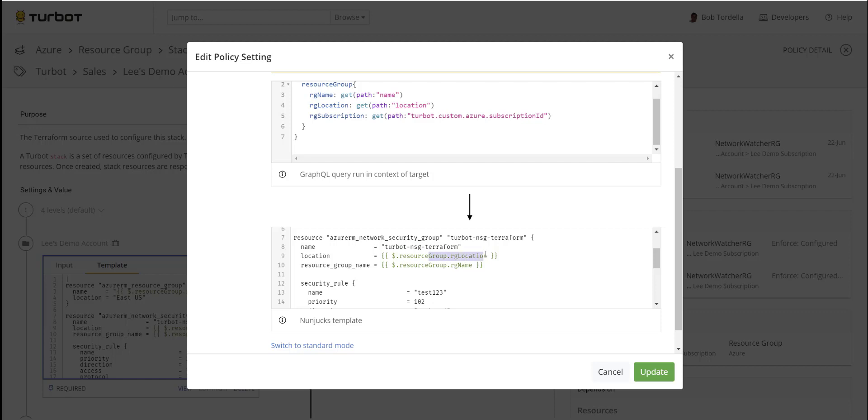
click(415, 256)
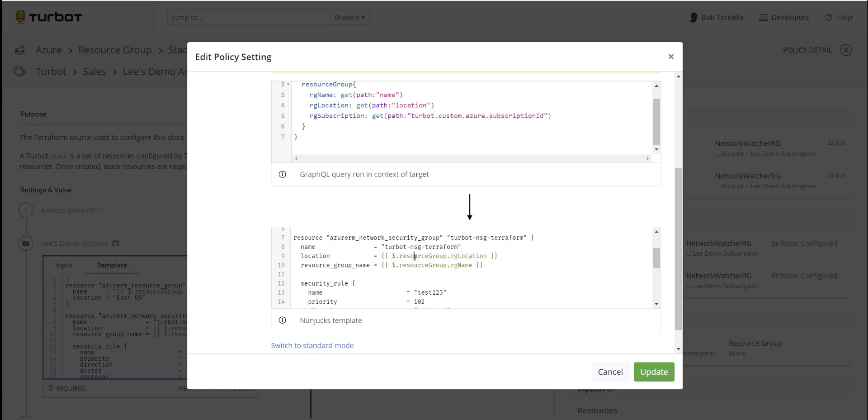
drag(395, 256, 484, 258)
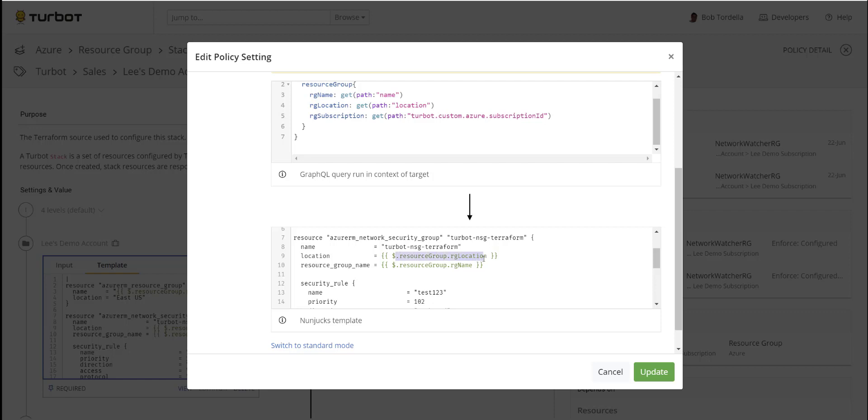
Examine the template's test123 security rule and region tag, and close the Source setting and its policy detail without saving
scroll(484, 259, down, 2)
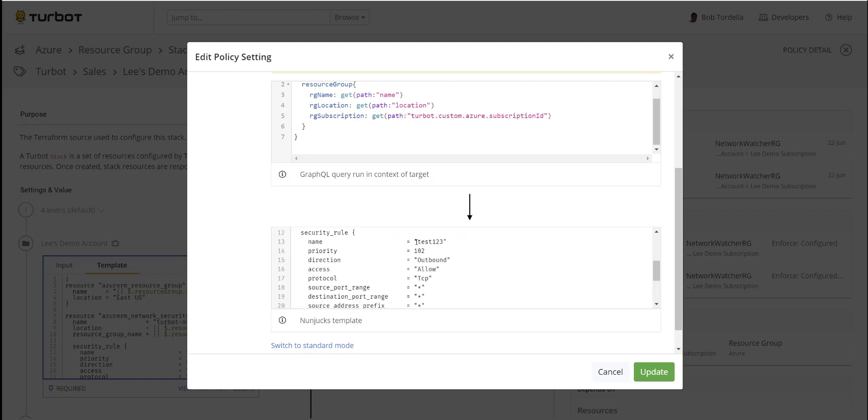
drag(414, 242, 450, 280)
click(450, 280)
drag(417, 241, 447, 244)
scroll(432, 274, down, 2)
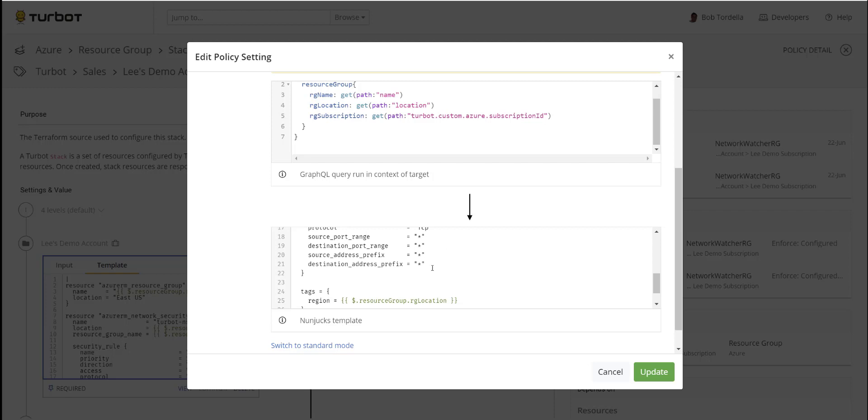
scroll(436, 265, down, 2)
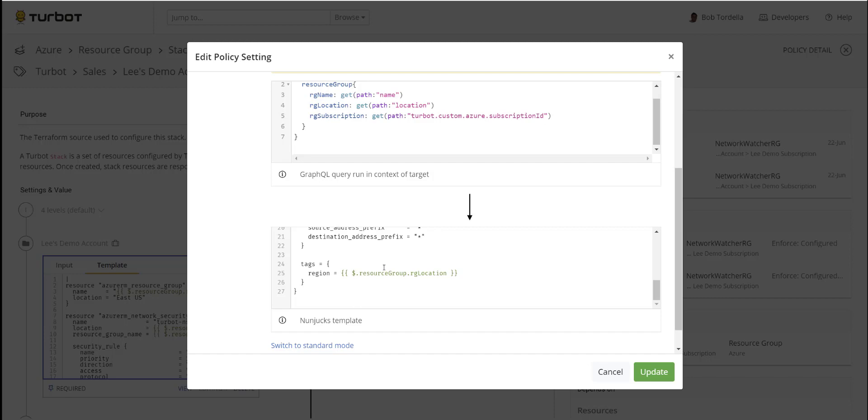
click(609, 372)
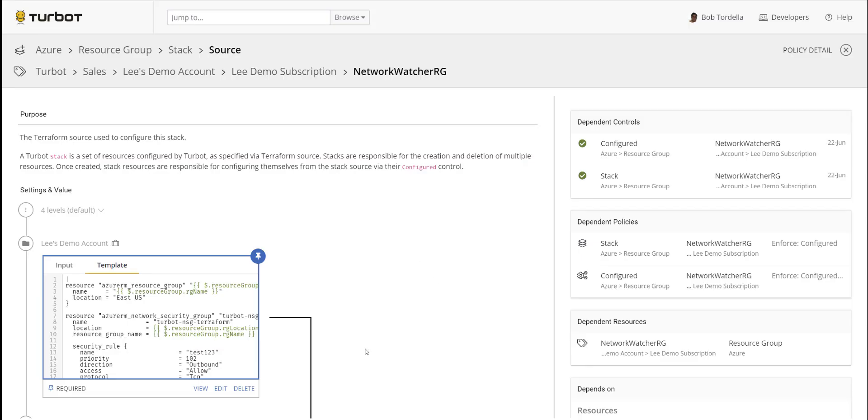
click(845, 51)
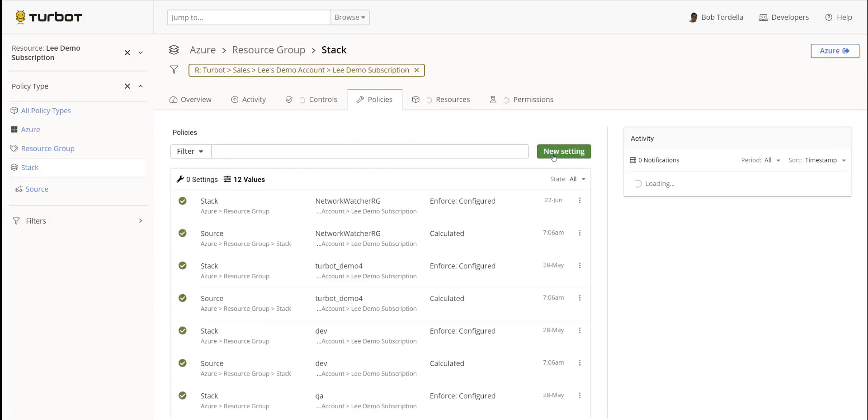
View the Stack activity and expand the diff of the Source change for the dev resource group
click(251, 100)
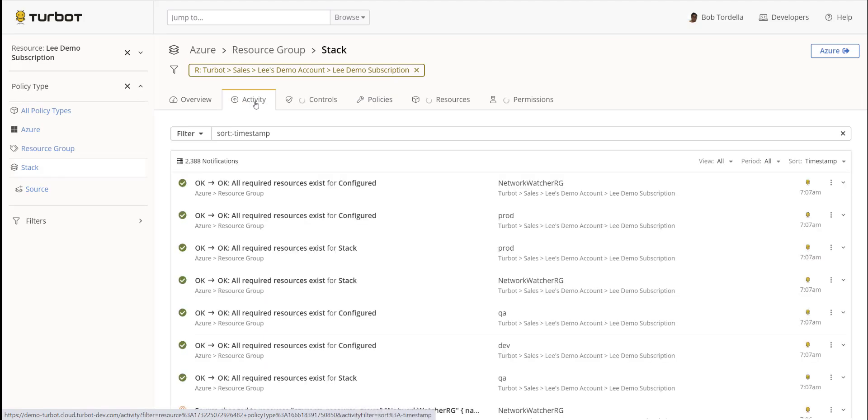
scroll(420, 307, down, 5)
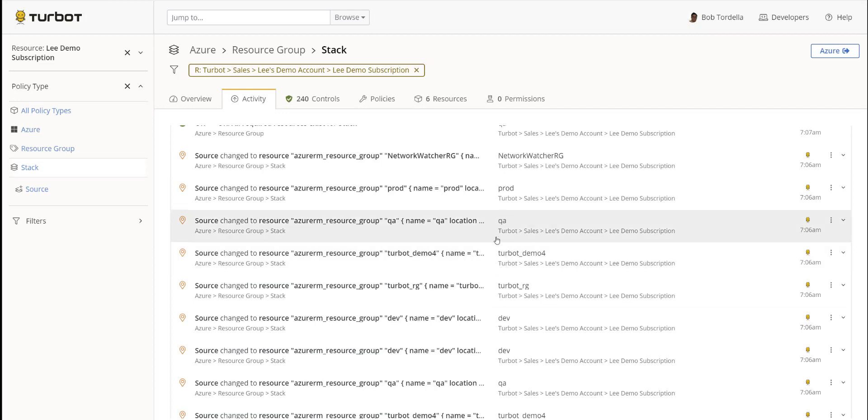
click(502, 320)
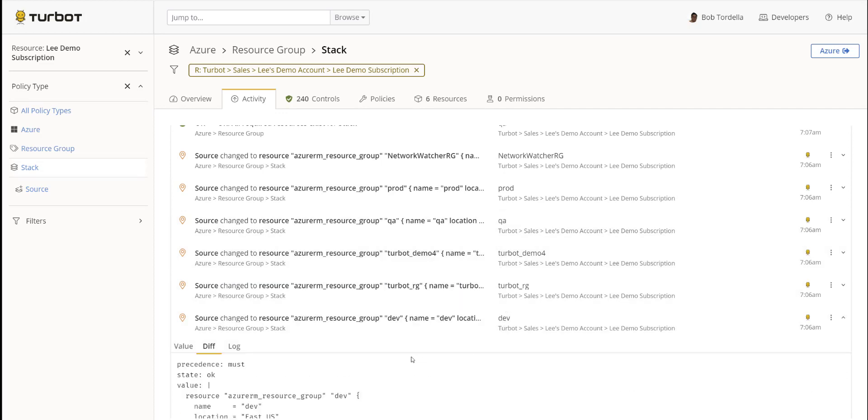
scroll(405, 361, down, 2)
scroll(399, 306, down, 2)
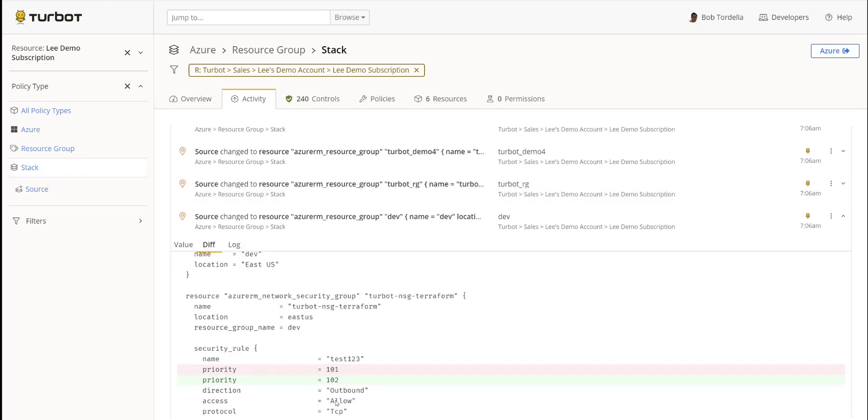
Compare the test123 rule's old and new priority in the diff, and check the newer Stack and Configured control notifications
drag(346, 381, 202, 378)
click(202, 378)
drag(325, 370, 348, 371)
click(332, 381)
double_click(331, 381)
scroll(420, 245, up, 5)
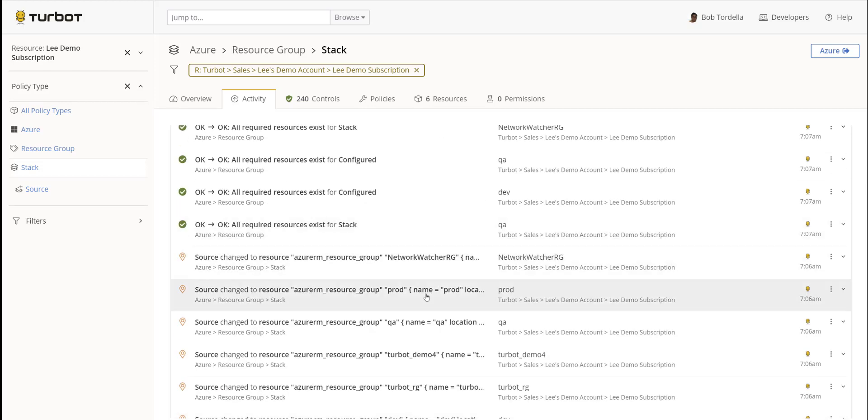
scroll(421, 246, up, 1)
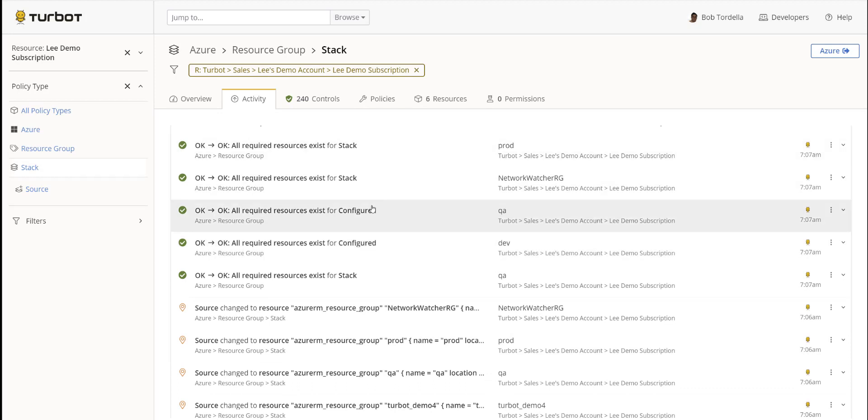
Find turbot-nsg-terraform with the jump search, open the one in the dev resource group and show its activity
click(235, 17)
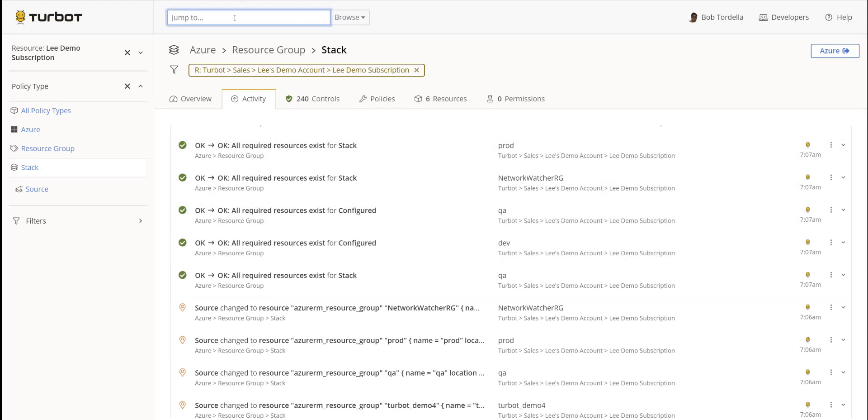
text(turbo)
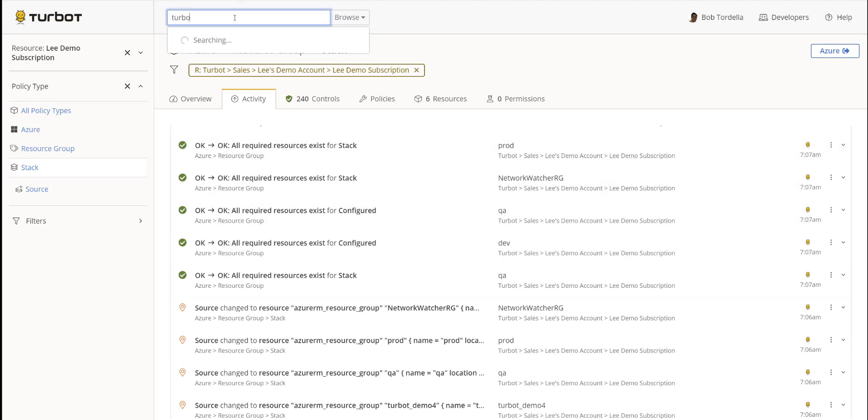
text(t-nsg-terraform)
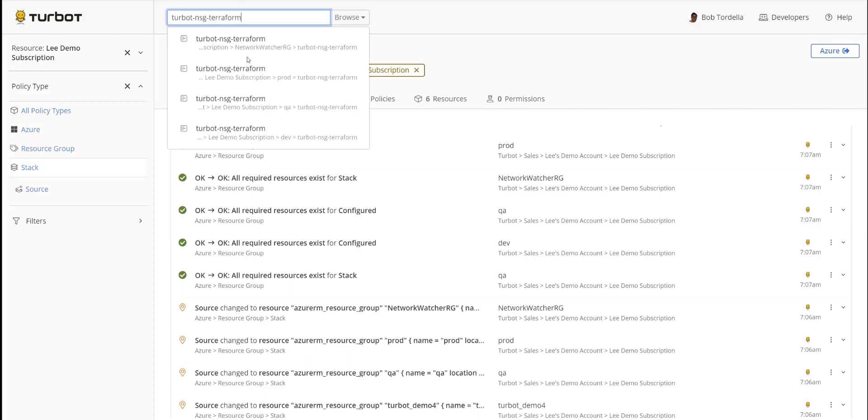
click(279, 135)
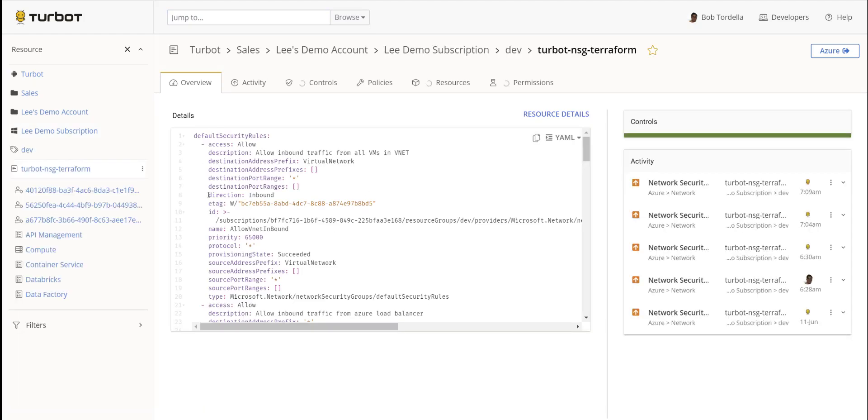
click(261, 82)
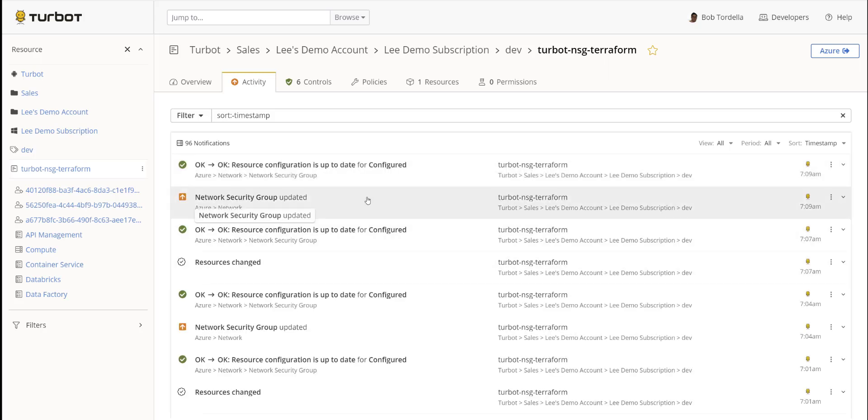
Expand the latest Network Security Group update and examine the test123 rule's priority change in its diff, and collapse it
click(368, 200)
scroll(381, 307, down, 1)
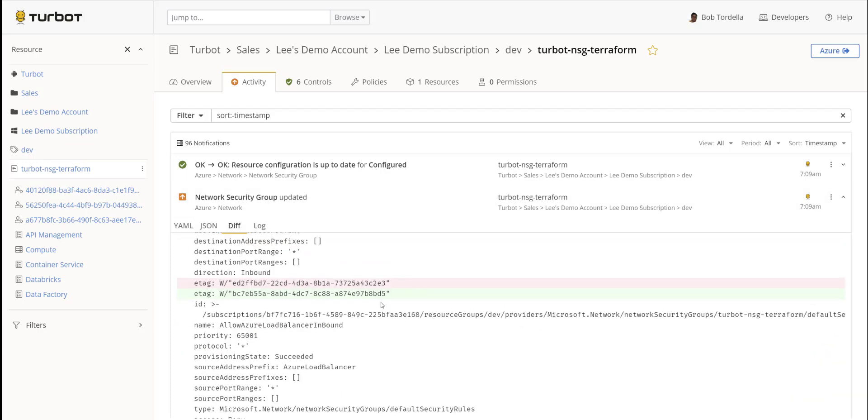
scroll(381, 304, down, 15)
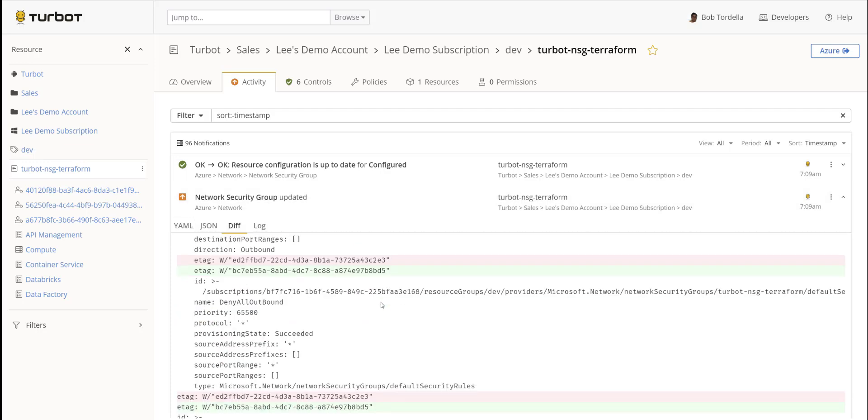
scroll(382, 305, down, 10)
scroll(248, 289, up, 3)
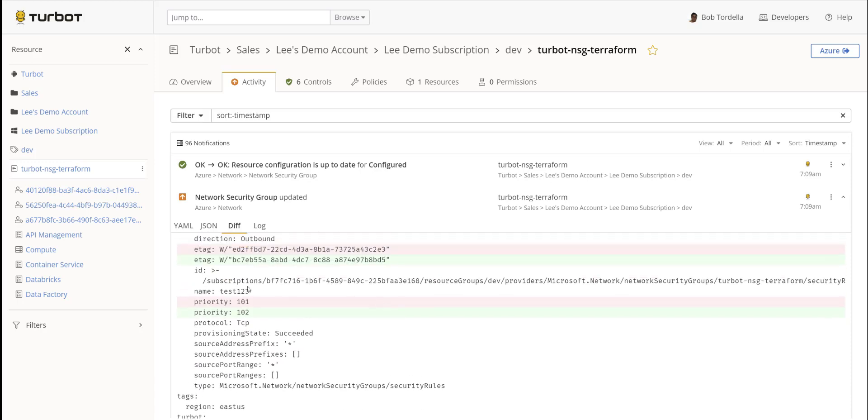
drag(211, 302, 239, 313)
click(249, 202)
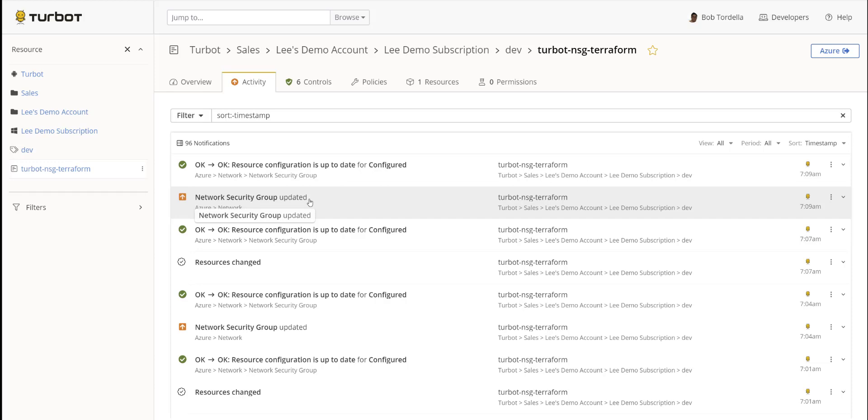
Look through the older notifications in the turbot-nsg-terraform activity, including the resource and tag updates
scroll(309, 202, down, 10)
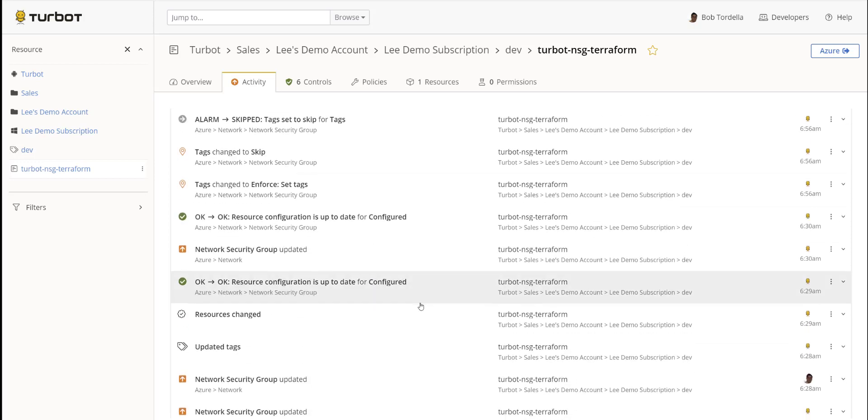
scroll(418, 305, down, 2)
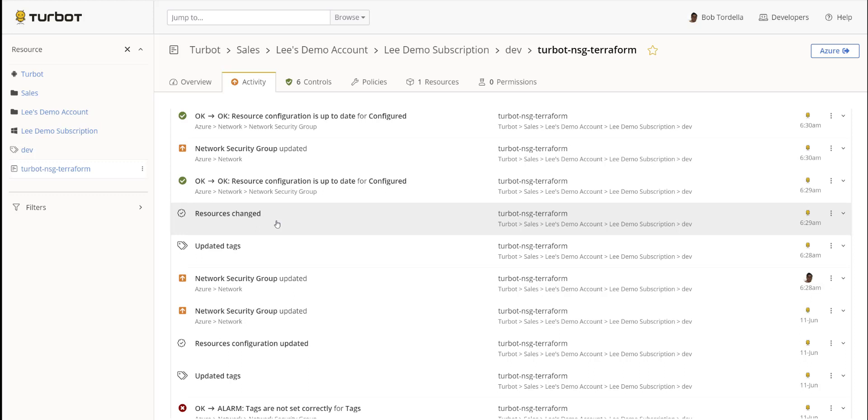
scroll(277, 223, up, 5)
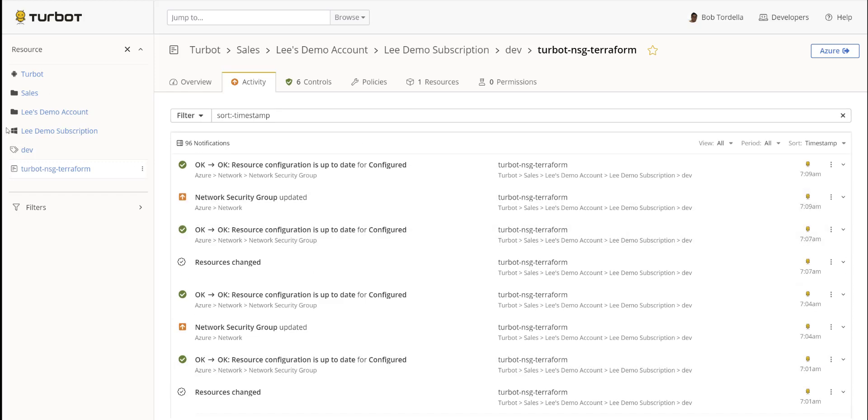
Go up through the subscription to the demo account folder under Sales and review its permissions by identity
click(43, 133)
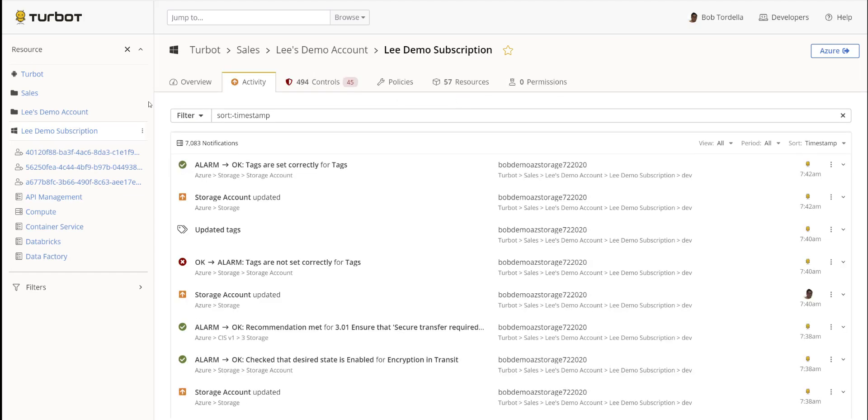
click(60, 113)
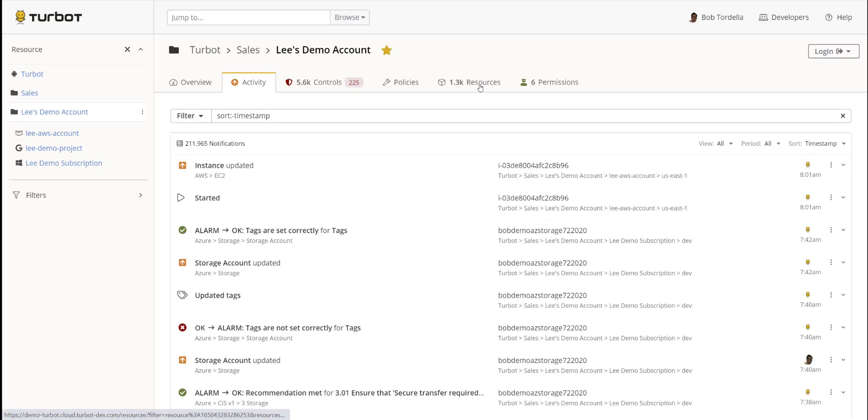
click(547, 87)
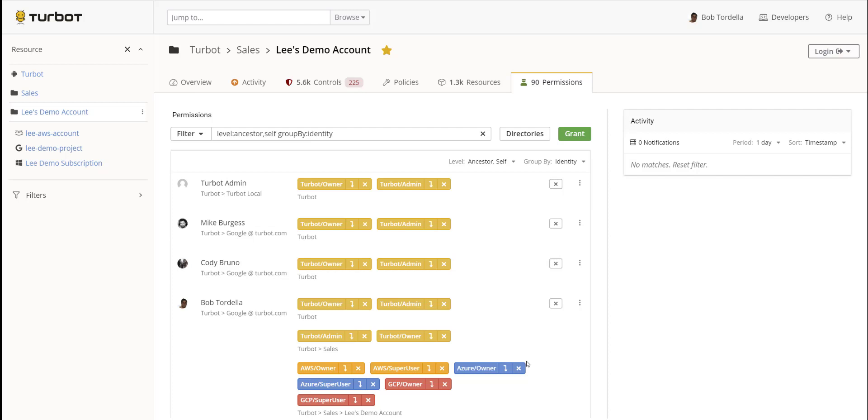
scroll(542, 360, down, 1)
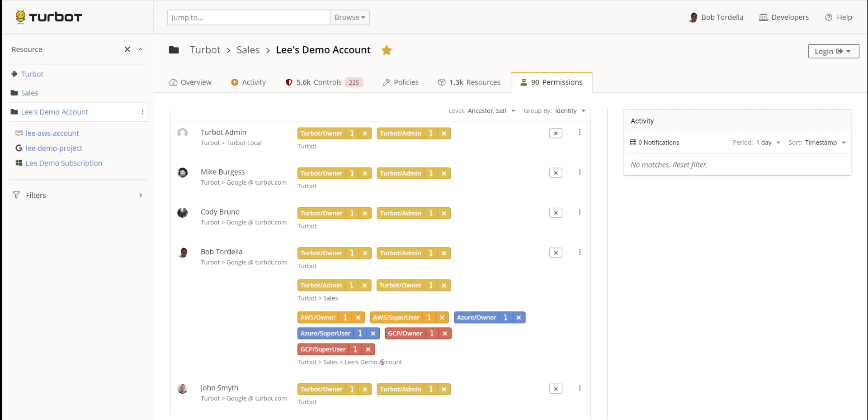
mouse_move(402, 287)
scroll(570, 256, up, 1)
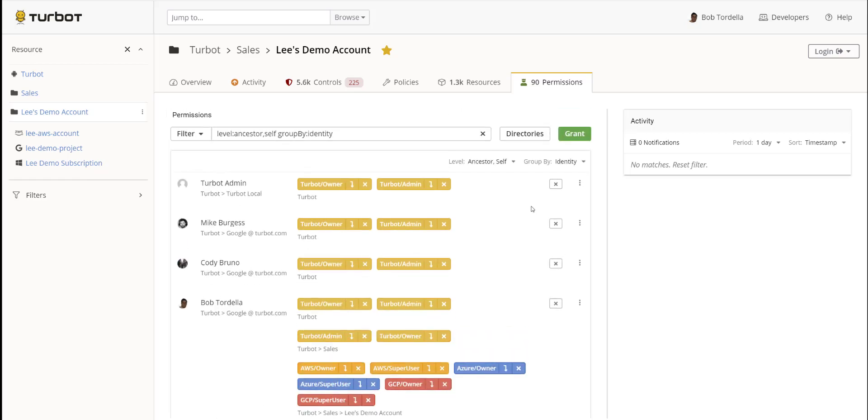
Begin a permission grant on the demo account folder, choosing a colleague as the identity and Azure/Admin as the permission
click(574, 135)
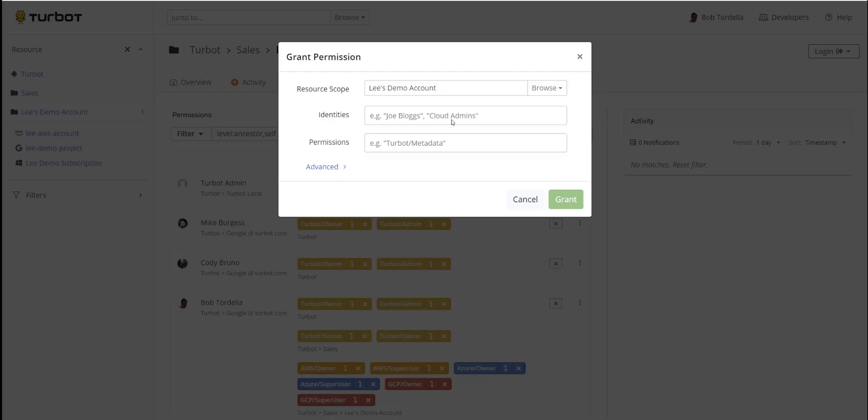
click(411, 116)
text(cody)
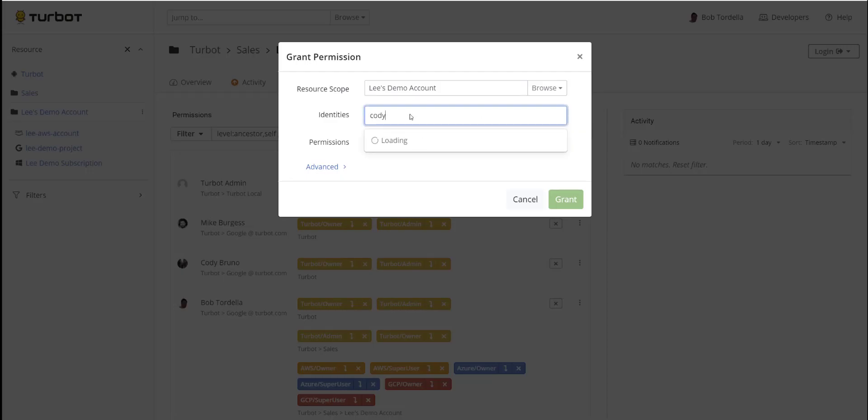
click(430, 144)
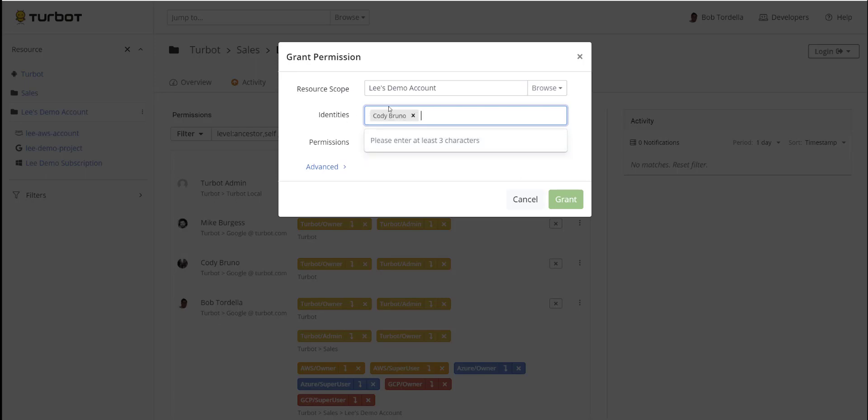
click(279, 133)
click(435, 144)
text(az)
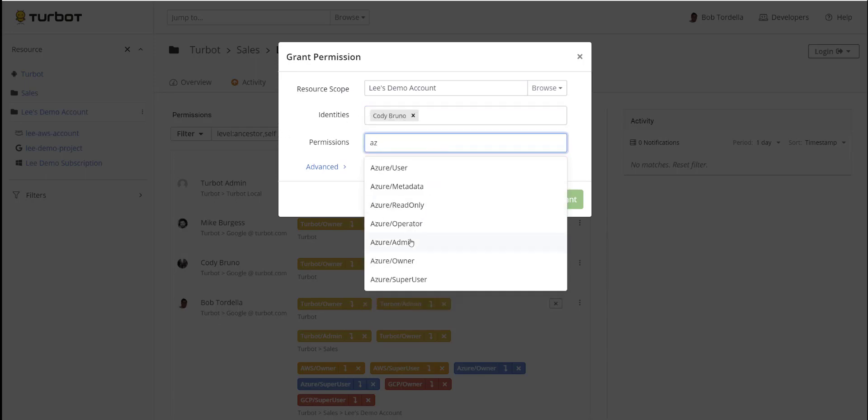
click(412, 240)
click(322, 189)
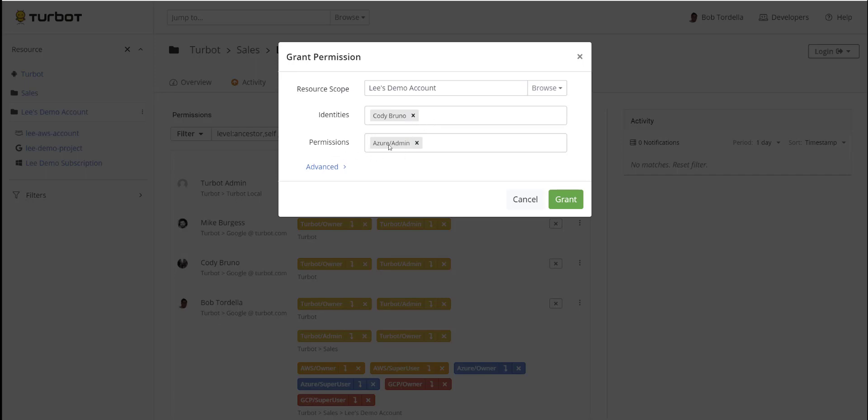
Show the advanced grant options and set the expiration to Custom
click(329, 167)
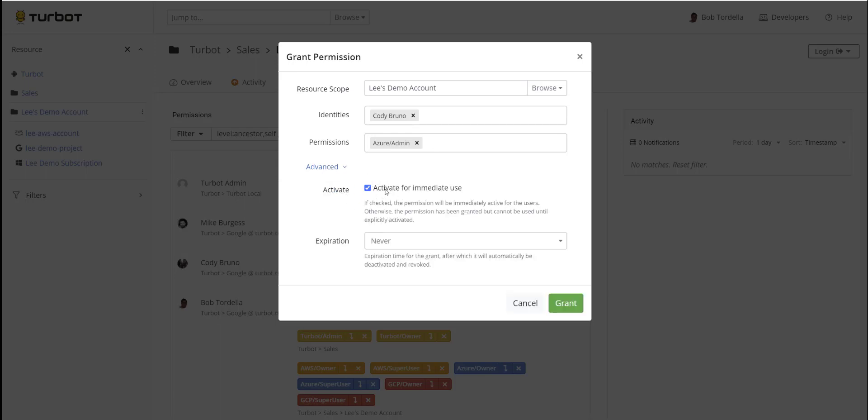
click(399, 245)
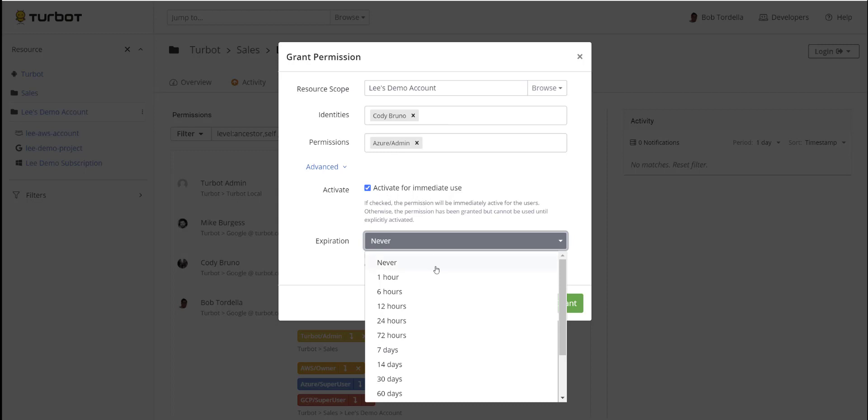
scroll(436, 268, down, 2)
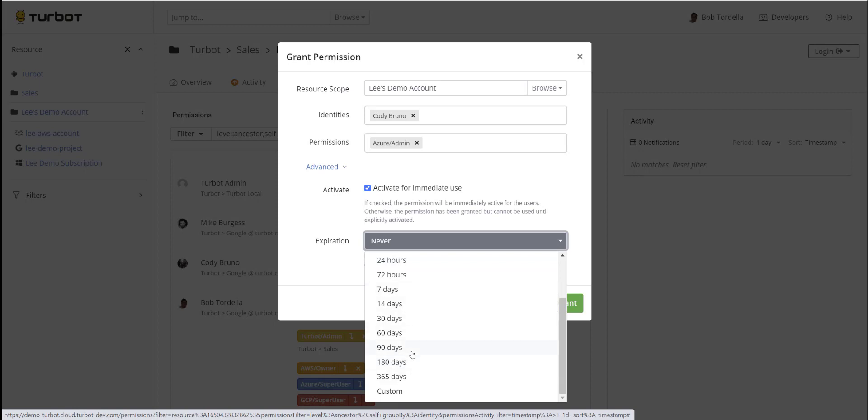
click(419, 392)
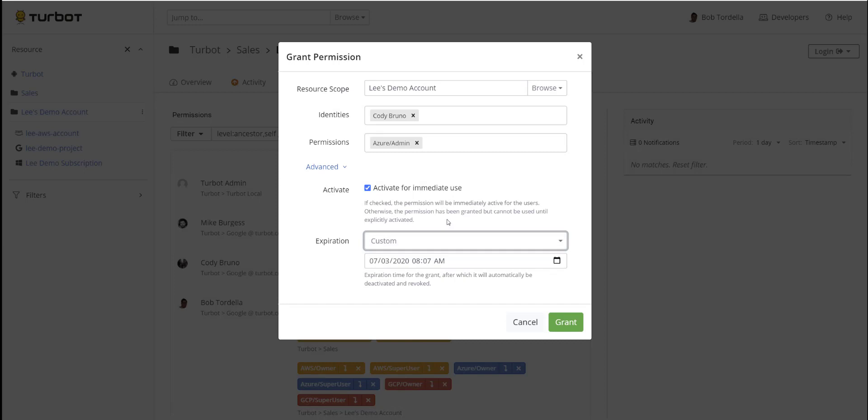
Turn off immediate activation and set the expiration to 72 hours, and cancel the grant without saving
click(367, 188)
click(393, 241)
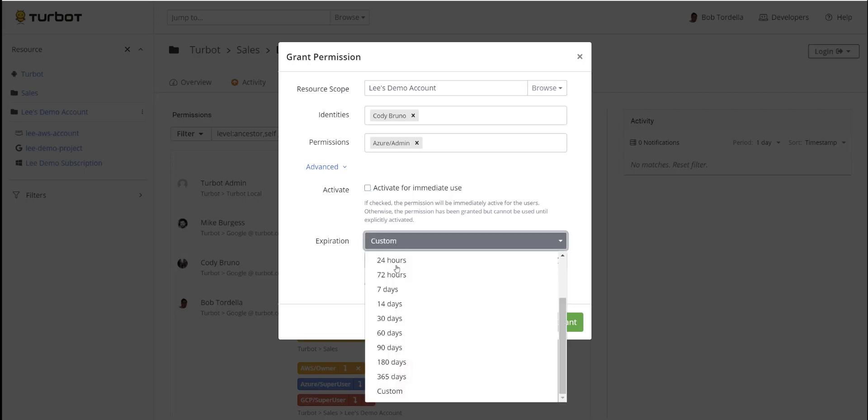
click(397, 274)
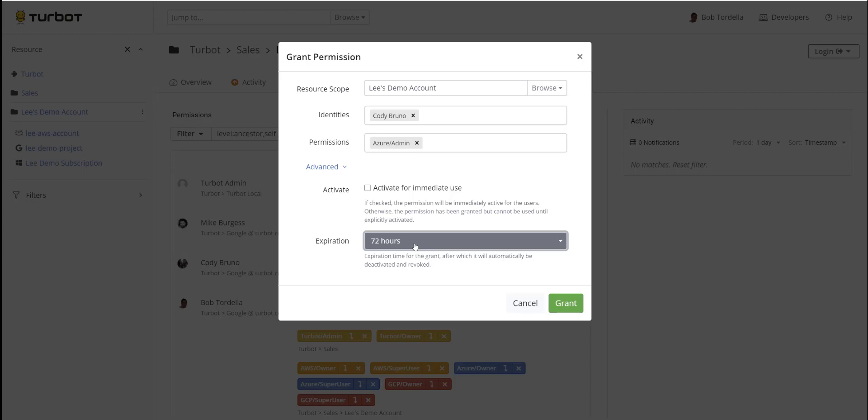
click(519, 303)
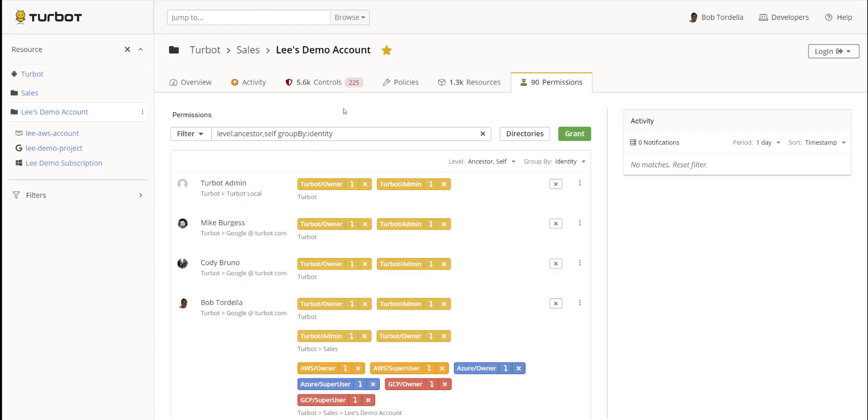